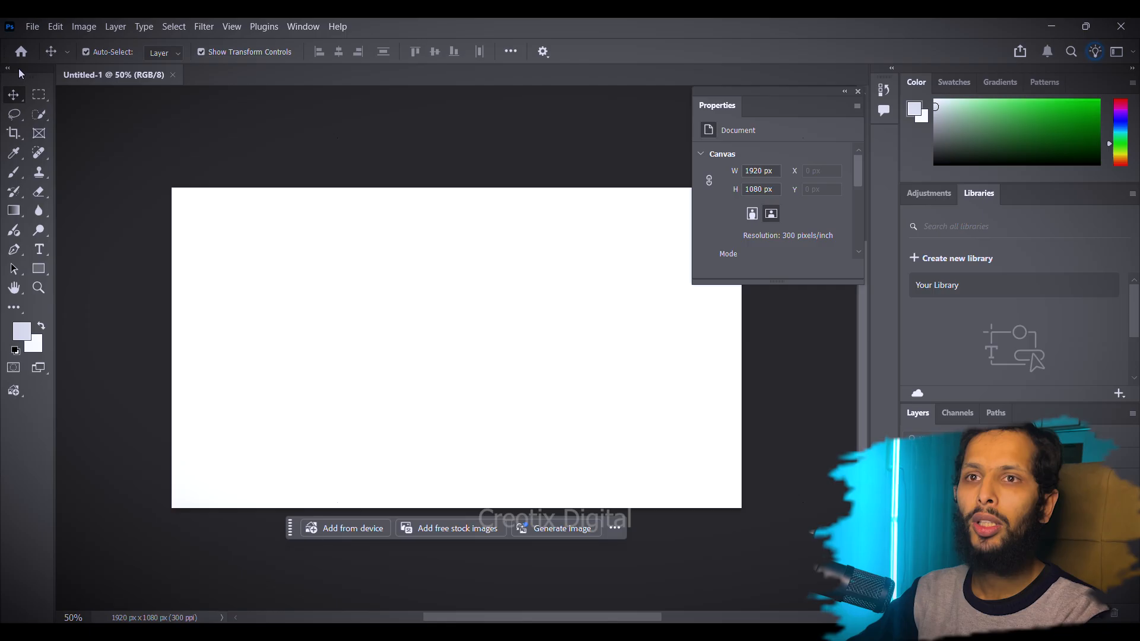
Draw a rectangle about 658 by 654 px on the canvas and move it to about X 277 px, Y 190 px.
left_click(43, 272)
left_click(99, 270)
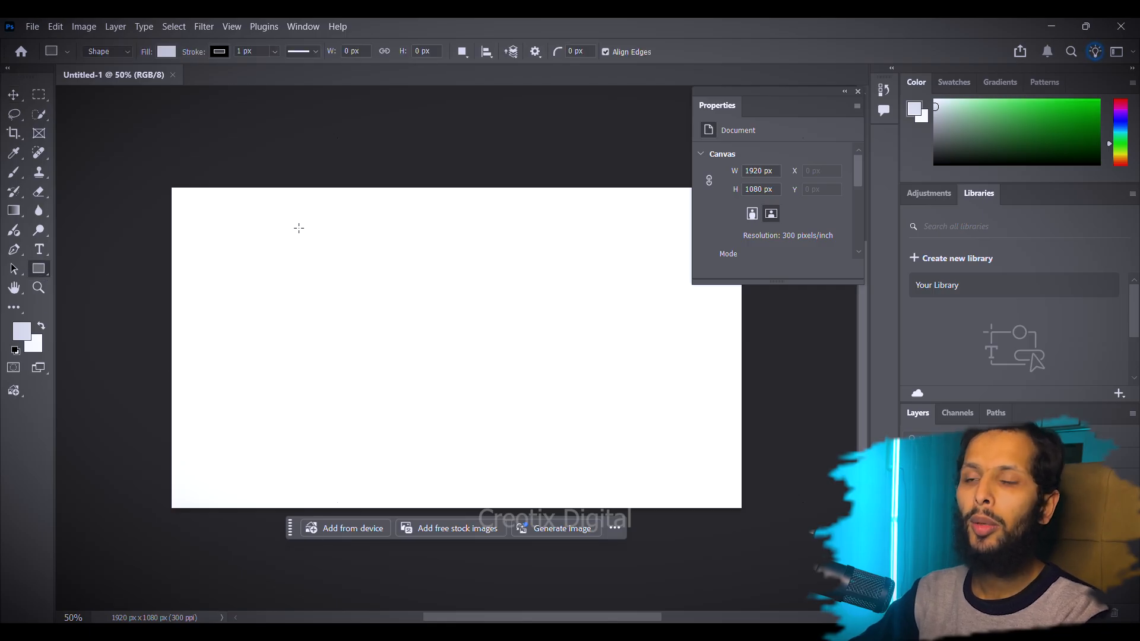
left_click_drag(275, 241, 469, 433)
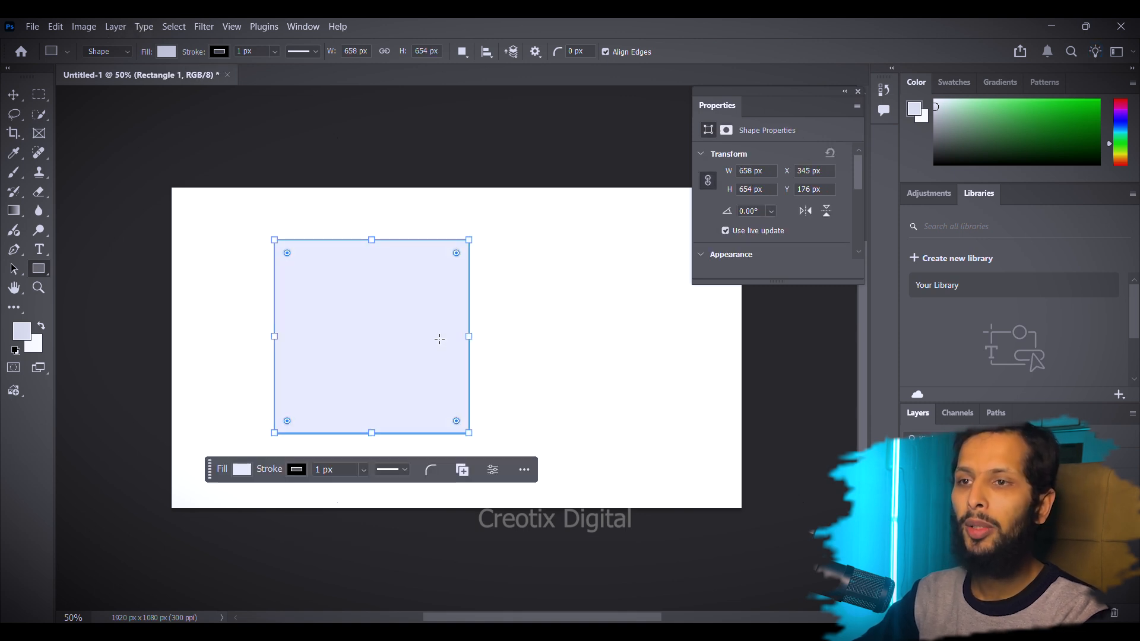
key("v")
left_click(598, 311)
mouse_move(393, 310)
left_mouse_down()
mouse_move(614, 311)
mouse_move(362, 336)
mouse_move(371, 308)
left_mouse_up()
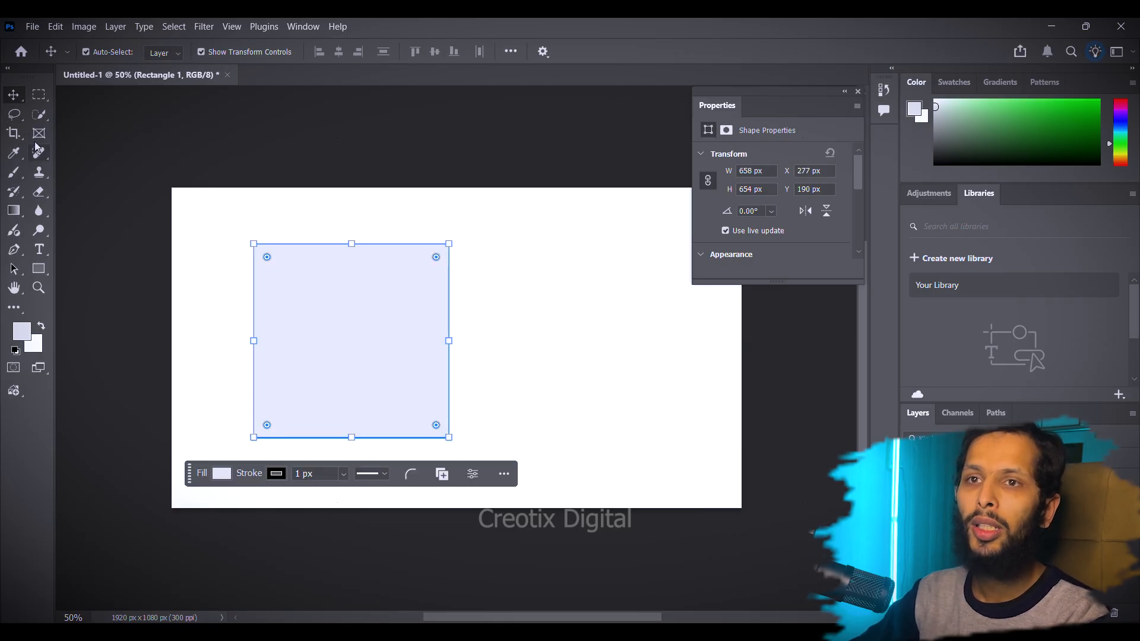
Make a rectangular marquee selection inside the rectangle, deselect it and return to the Move tool.
left_click(39, 95)
left_click_drag(272, 271, 362, 349)
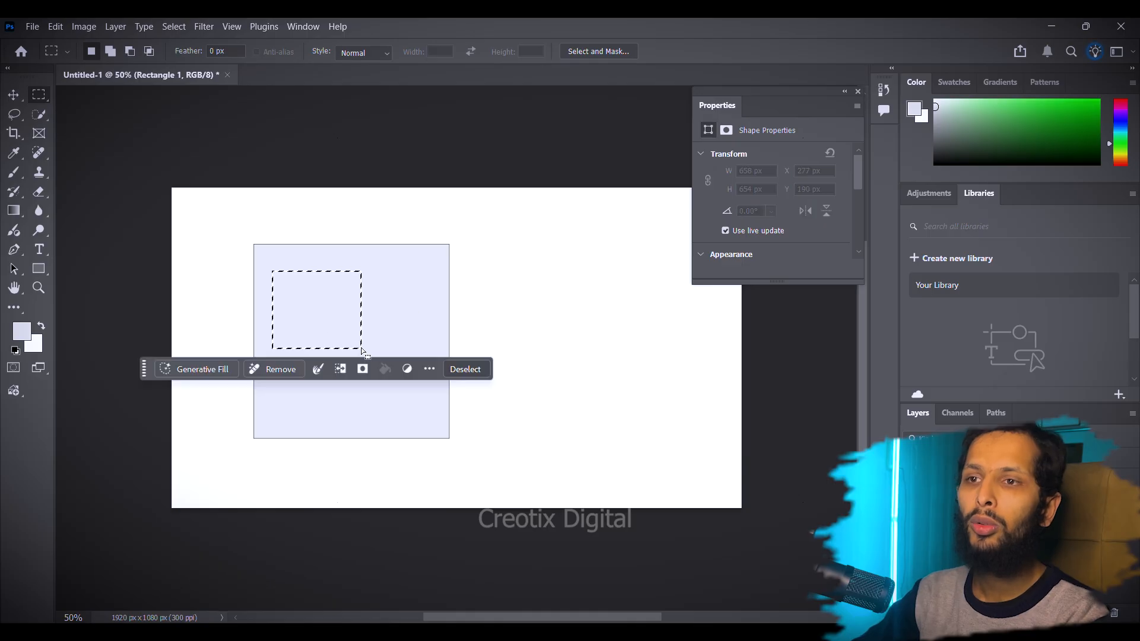
key("ctrl+d")
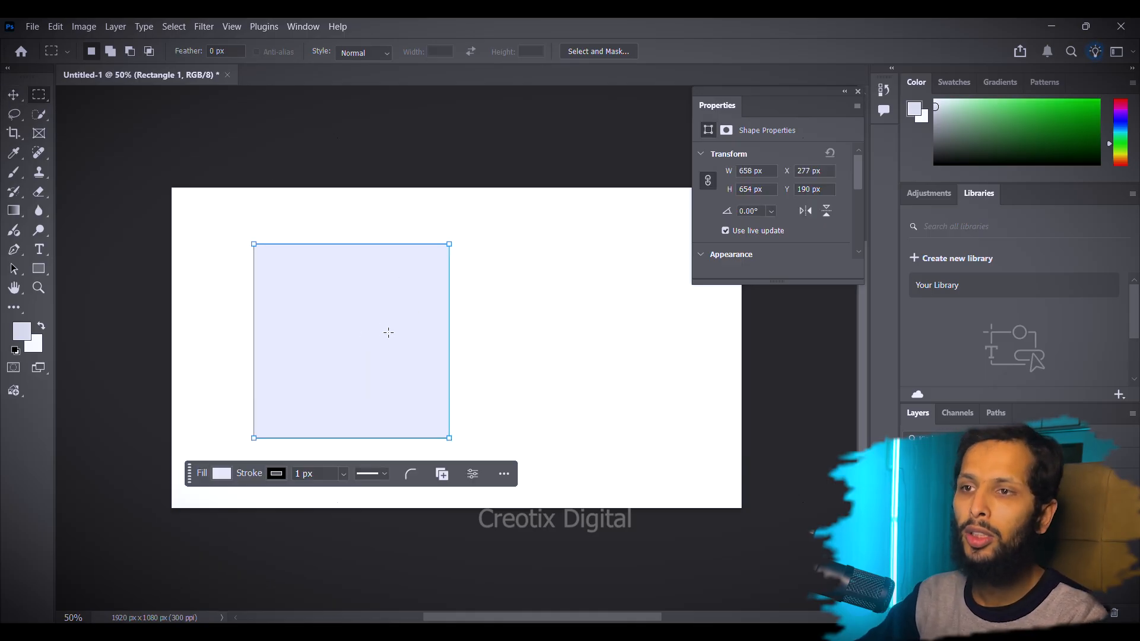
key("v")
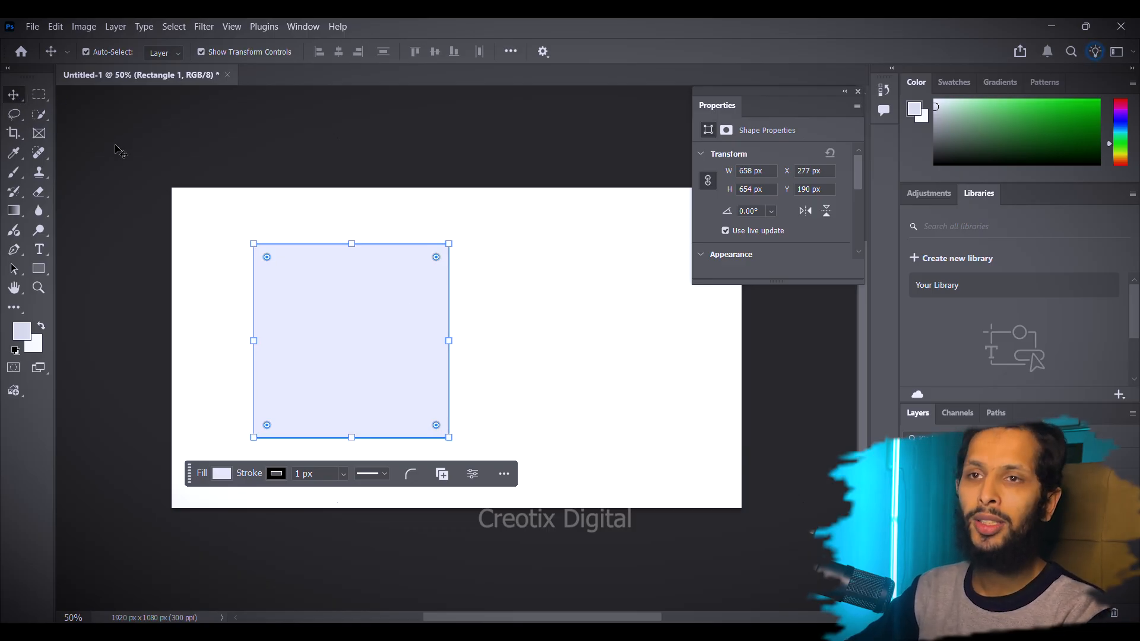
left_click(38, 96)
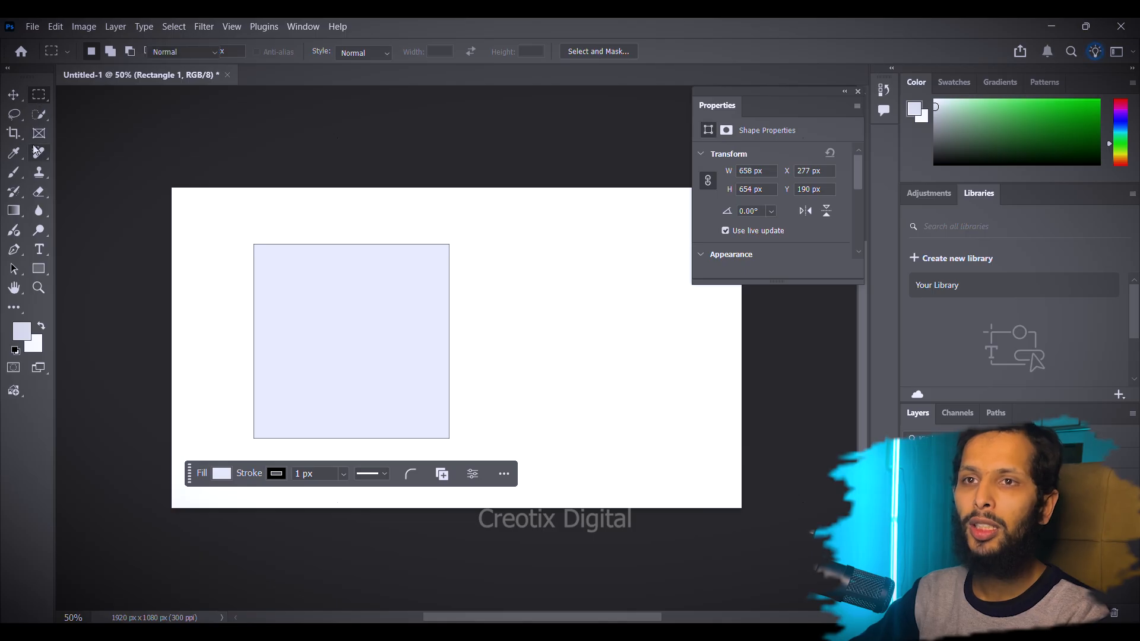
left_click(14, 173)
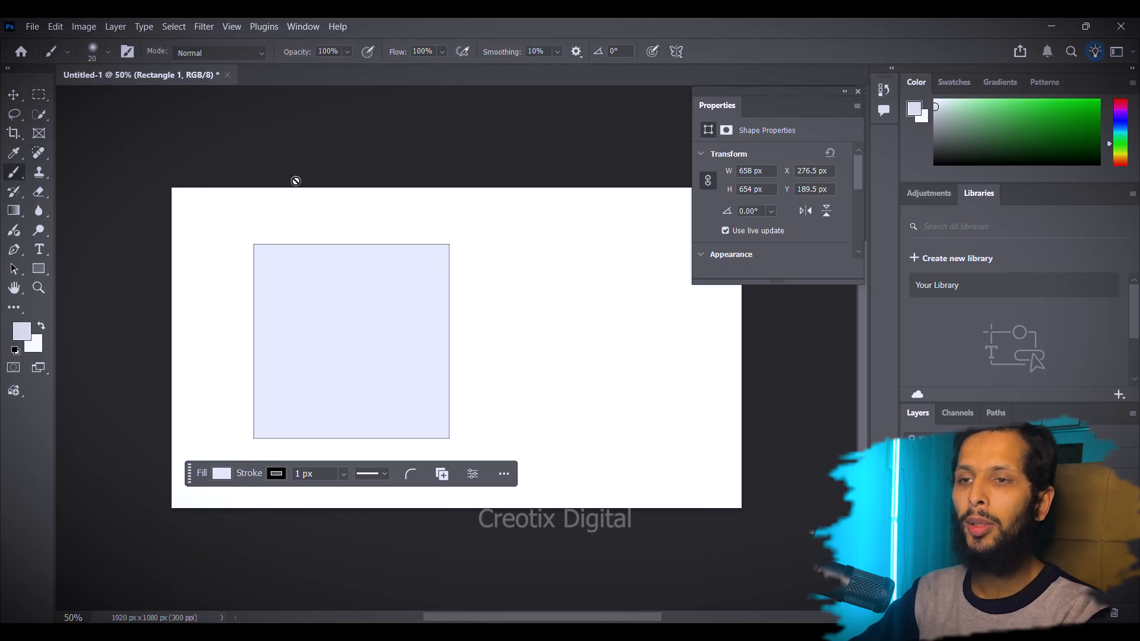
key("v")
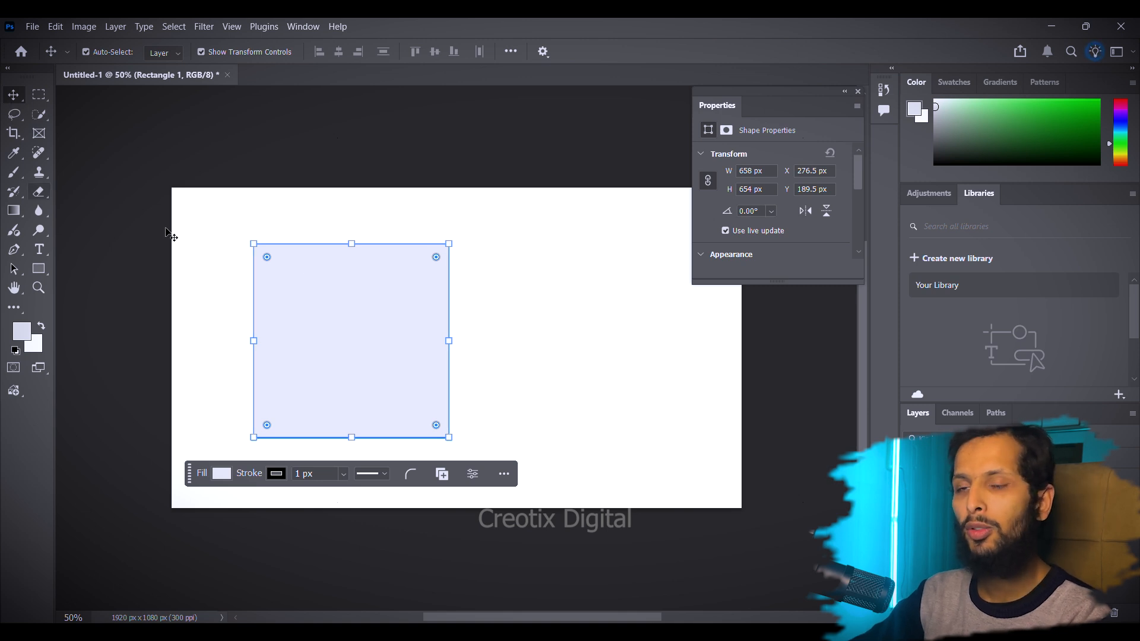
Move the rectangle around the canvas with the Move tool, ending at about X 302 px, Y 177 px.
mouse_move(336, 333)
left_mouse_down()
mouse_move(423, 311)
mouse_move(356, 329)
left_mouse_up()
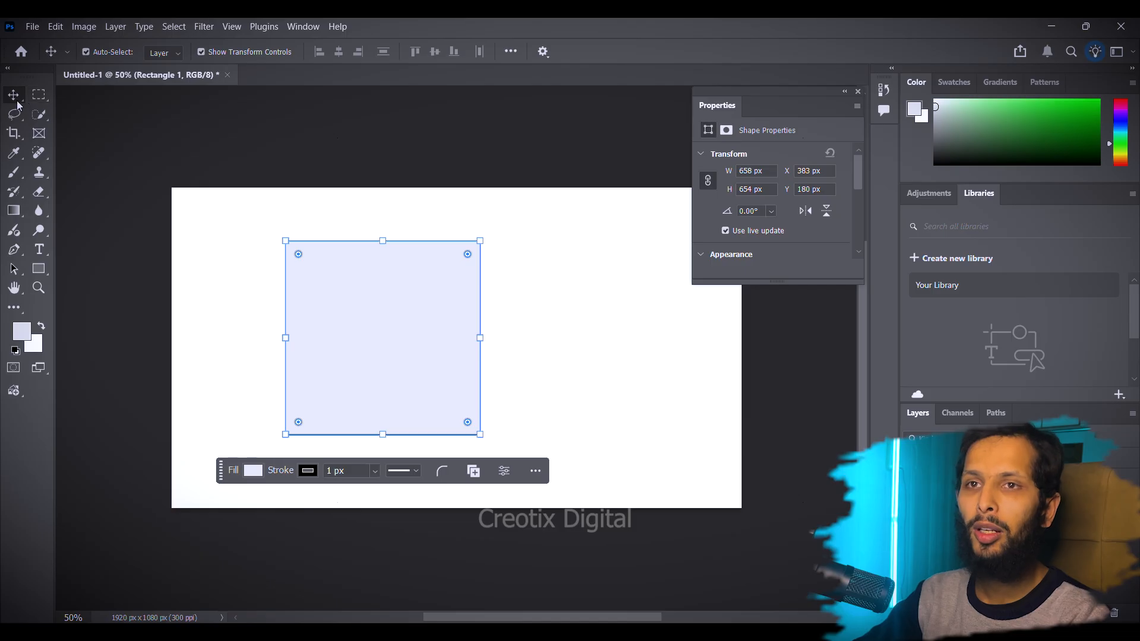
left_click_drag(374, 330, 315, 313)
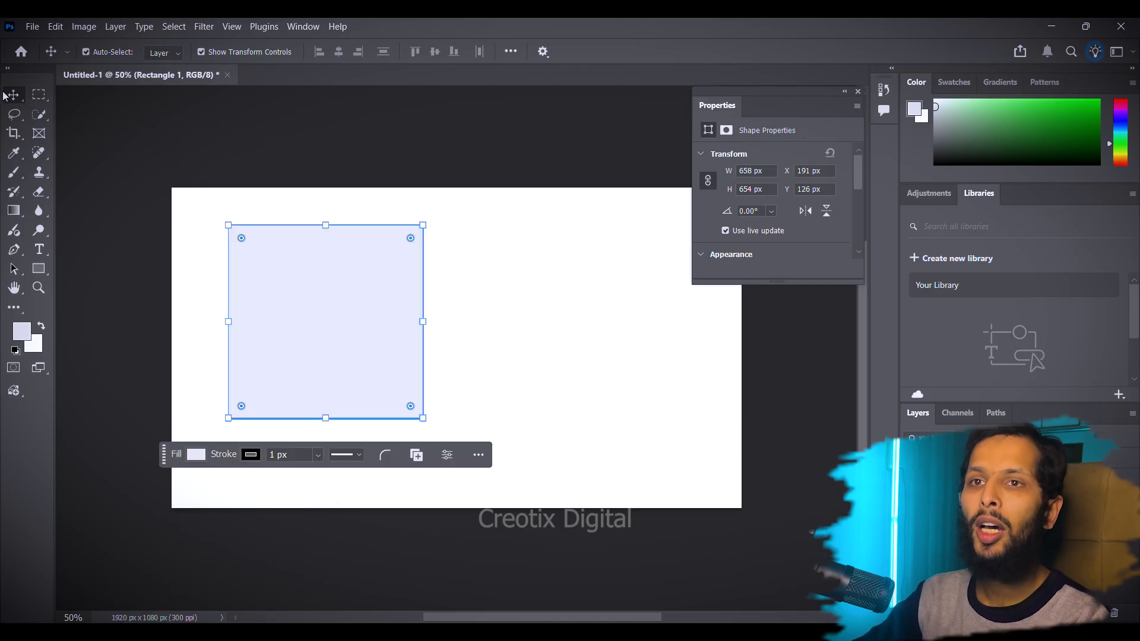
left_click_drag(301, 305, 584, 261)
left_click_drag(640, 285, 651, 404)
left_click_drag(549, 368, 376, 382)
left_click_drag(461, 374, 374, 283)
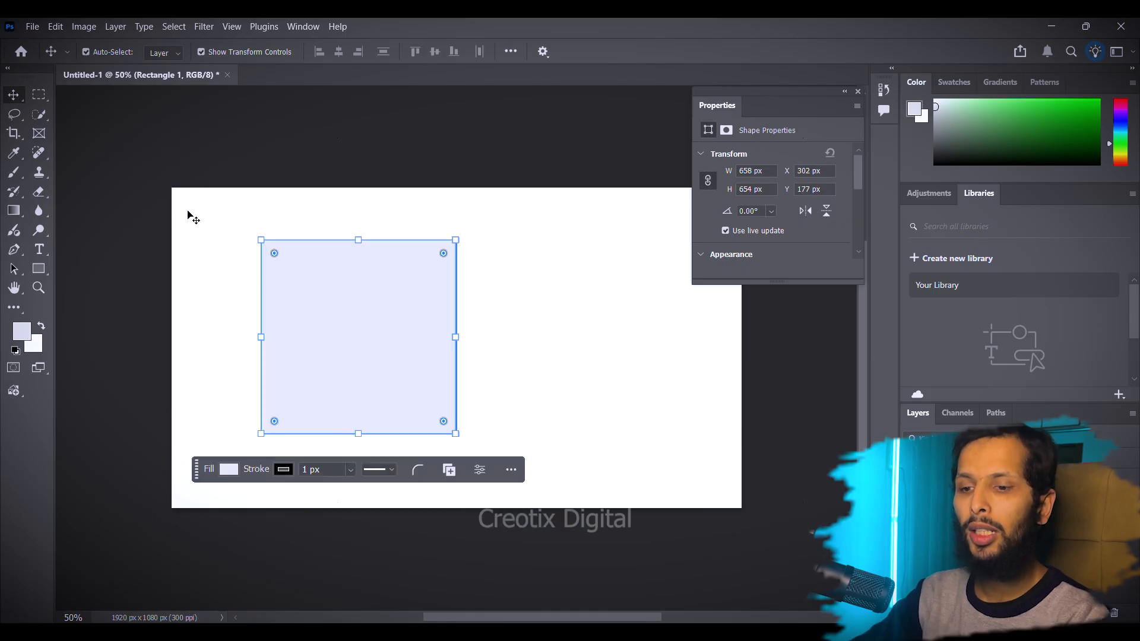
Delete the rectangle and try to move the background layer, declining its conversion to a normal layer.
key("Delete")
left_click_drag(523, 231, 368, 346)
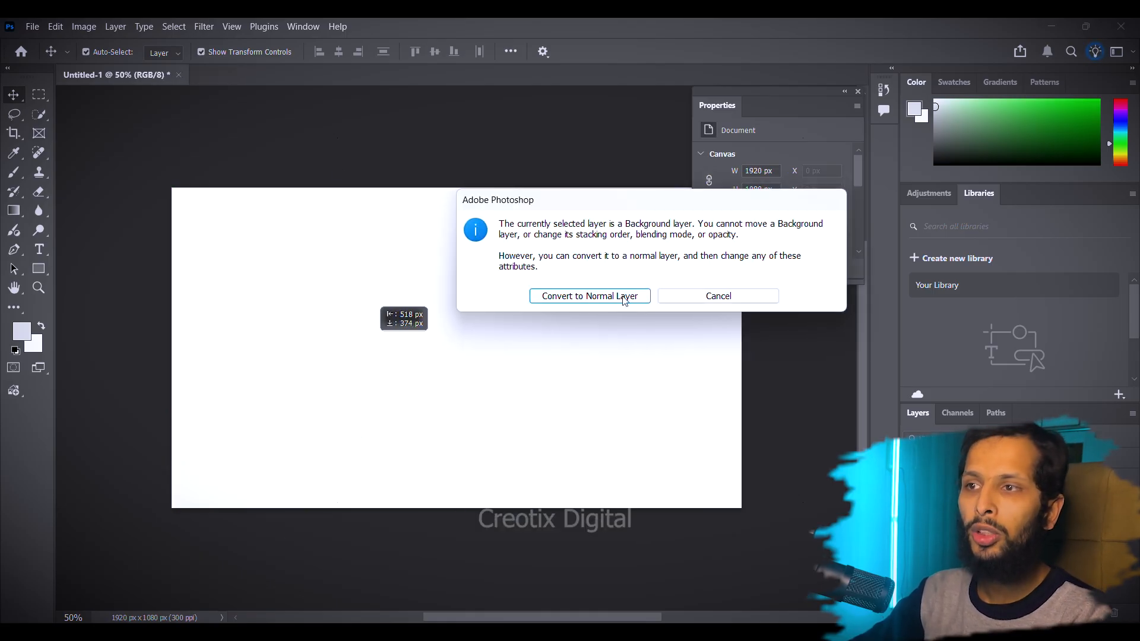
left_click(701, 297)
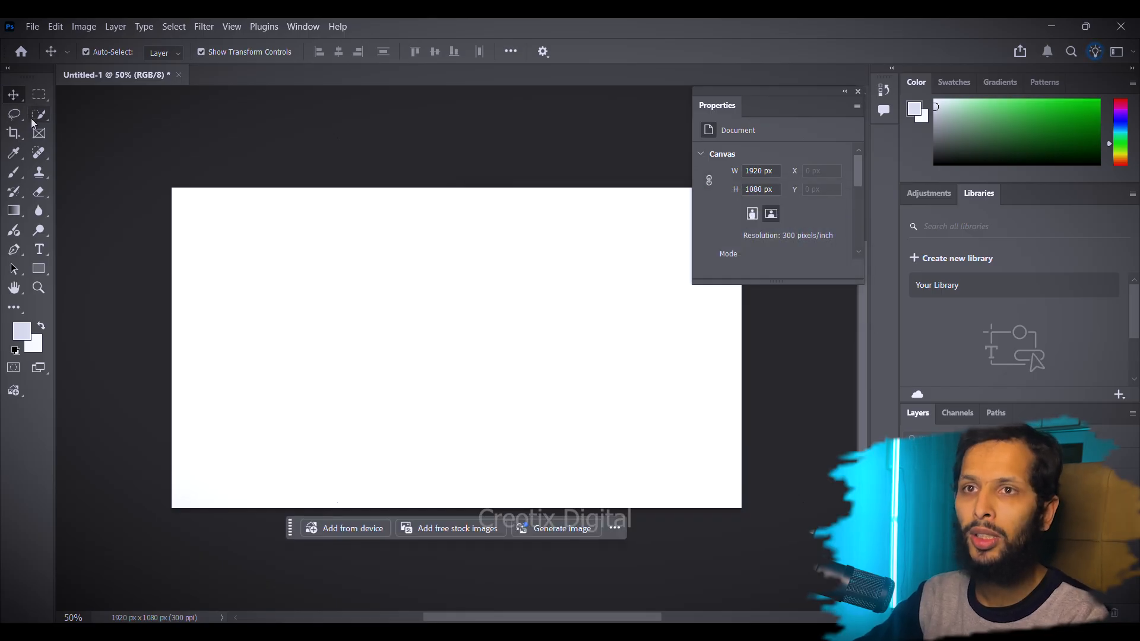
Draw two separate rectangles on the canvas, one about 495 by 410 px and one about 531 by 558 px.
left_click(37, 269)
left_click_drag(241, 246, 387, 367)
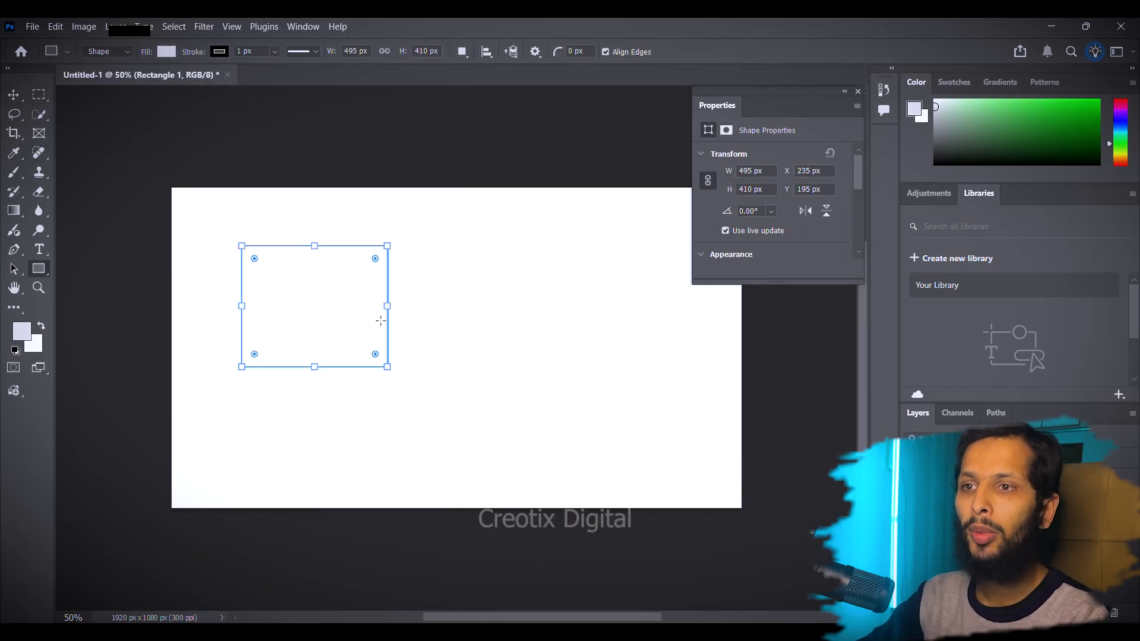
left_click_drag(417, 287, 574, 452)
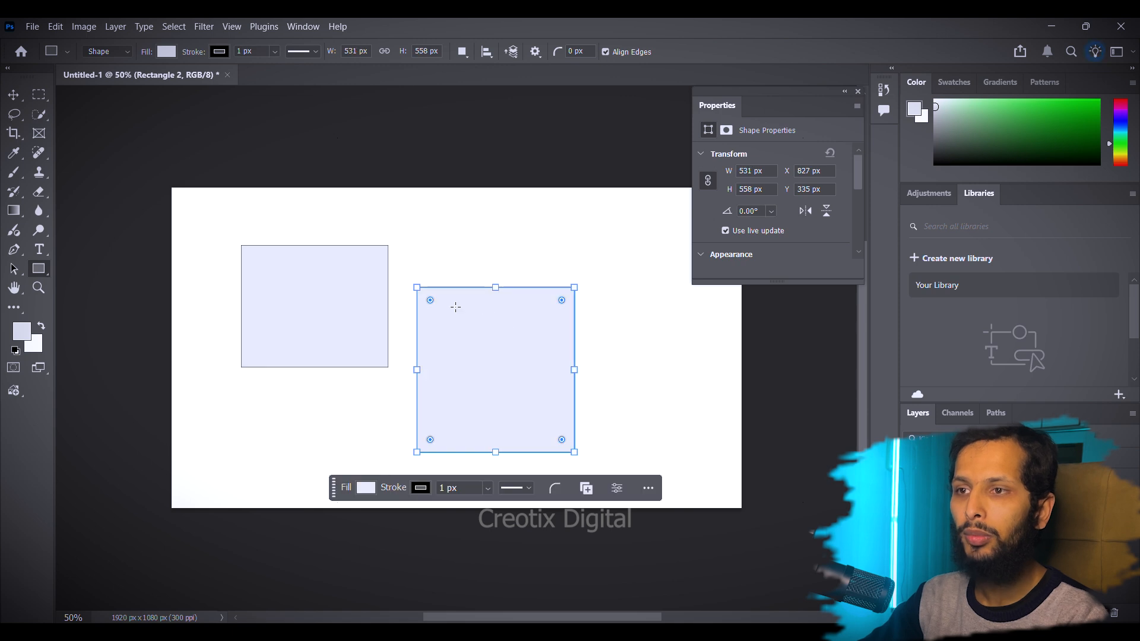
Select both rectangles together with the Move tool, deselect them and select only the smaller one.
key("v")
left_click_drag(565, 208, 284, 410)
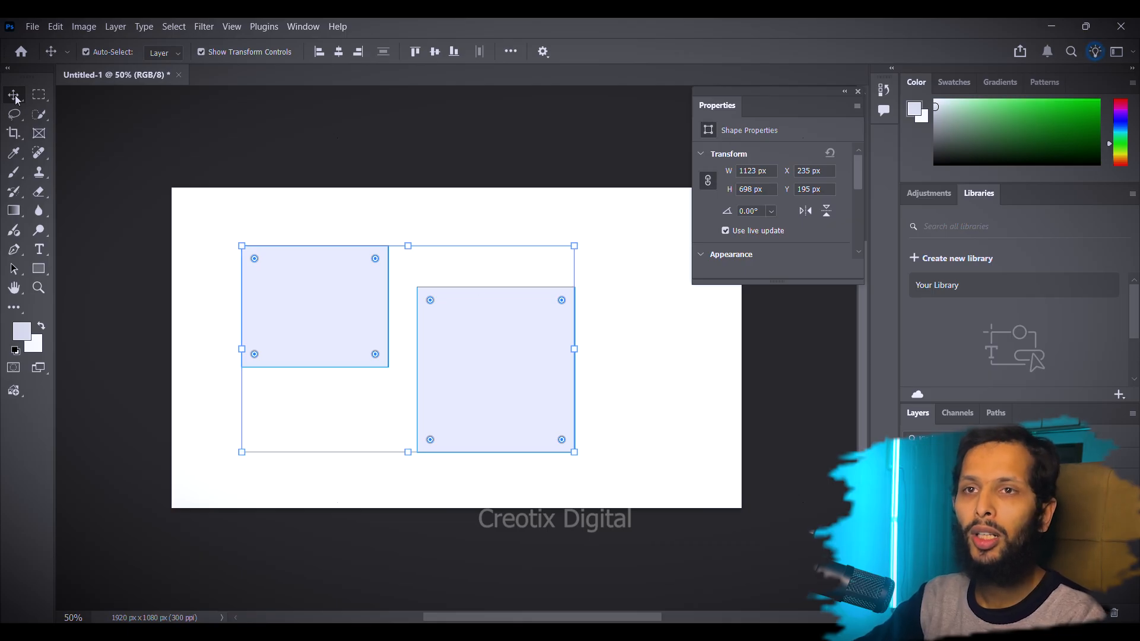
left_click(309, 201)
left_click(308, 292)
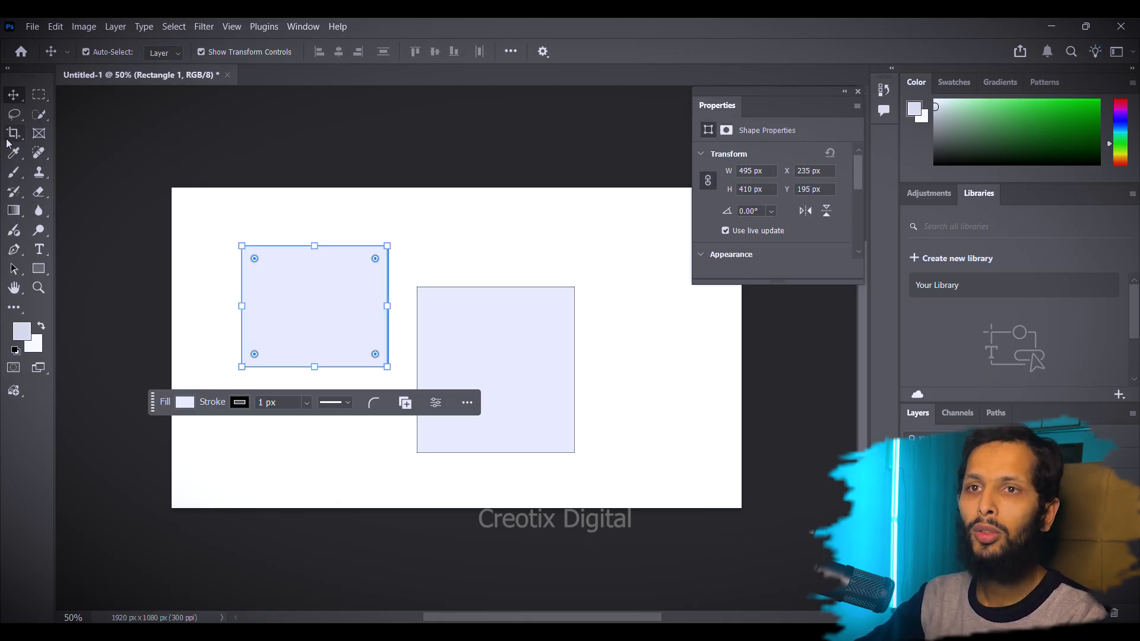
Select both rectangles with the Move tool and delete them.
left_click(16, 140)
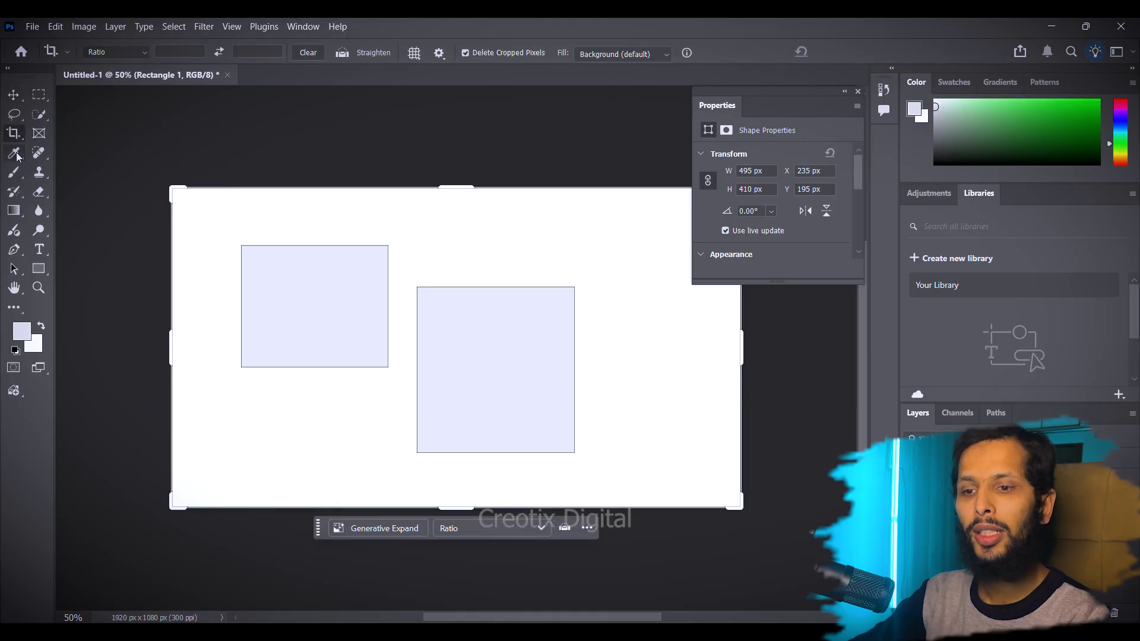
key("v")
left_click_drag(547, 217, 196, 351)
key("Delete")
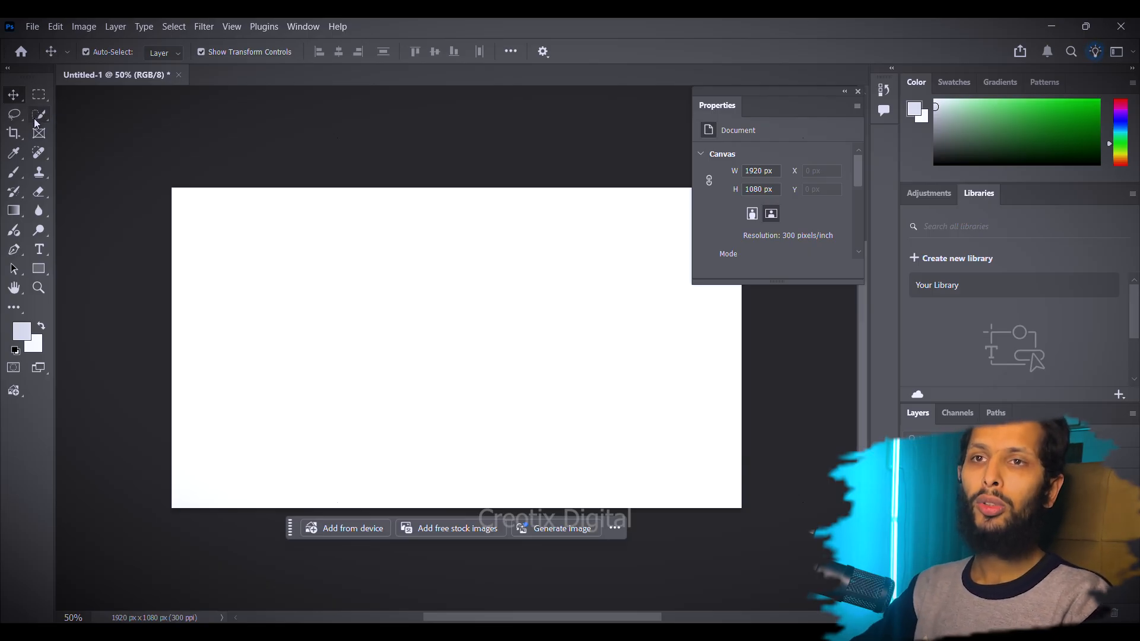
Make a rectangular selection in the upper-left part of the canvas with the Rectangular Marquee Tool.
mouse_move(37, 123)
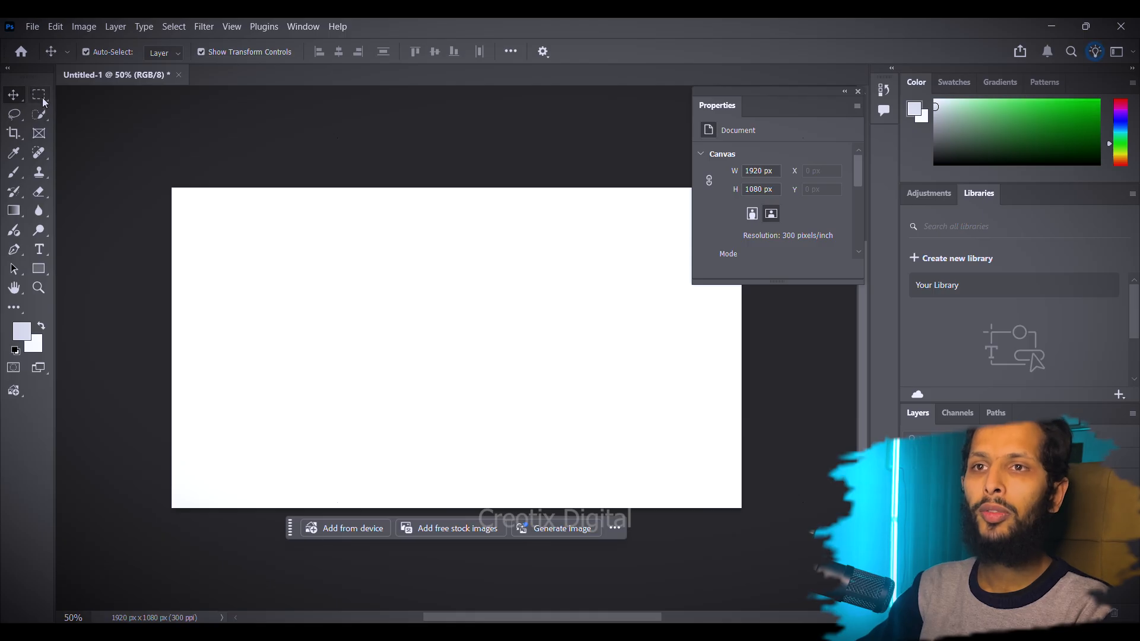
left_click(45, 101)
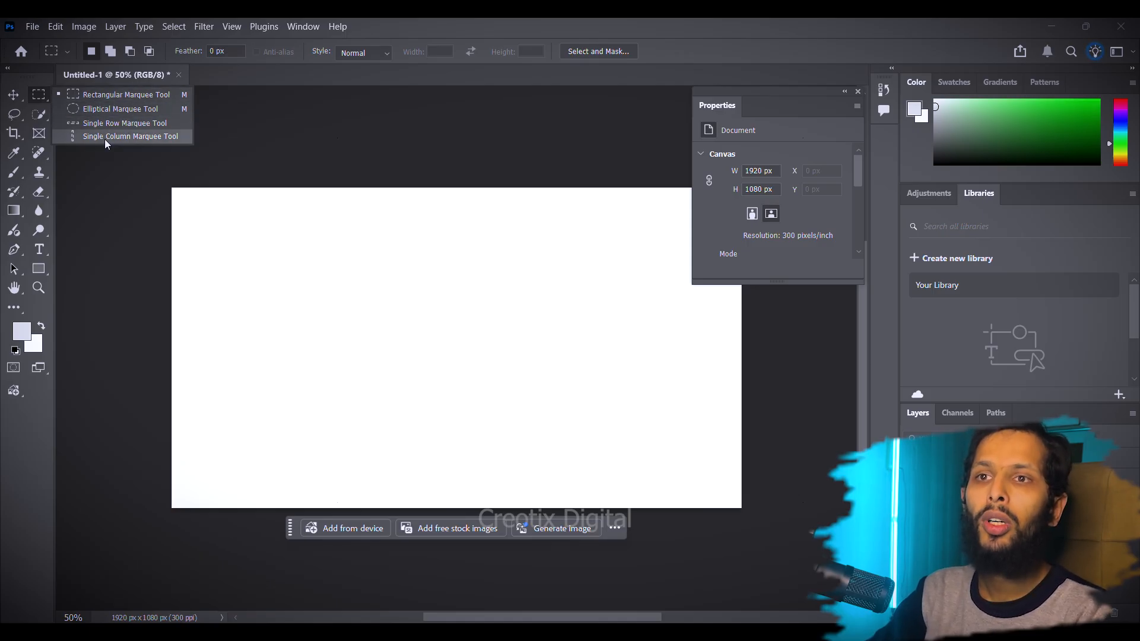
left_click(86, 95)
left_click_drag(272, 256, 485, 379)
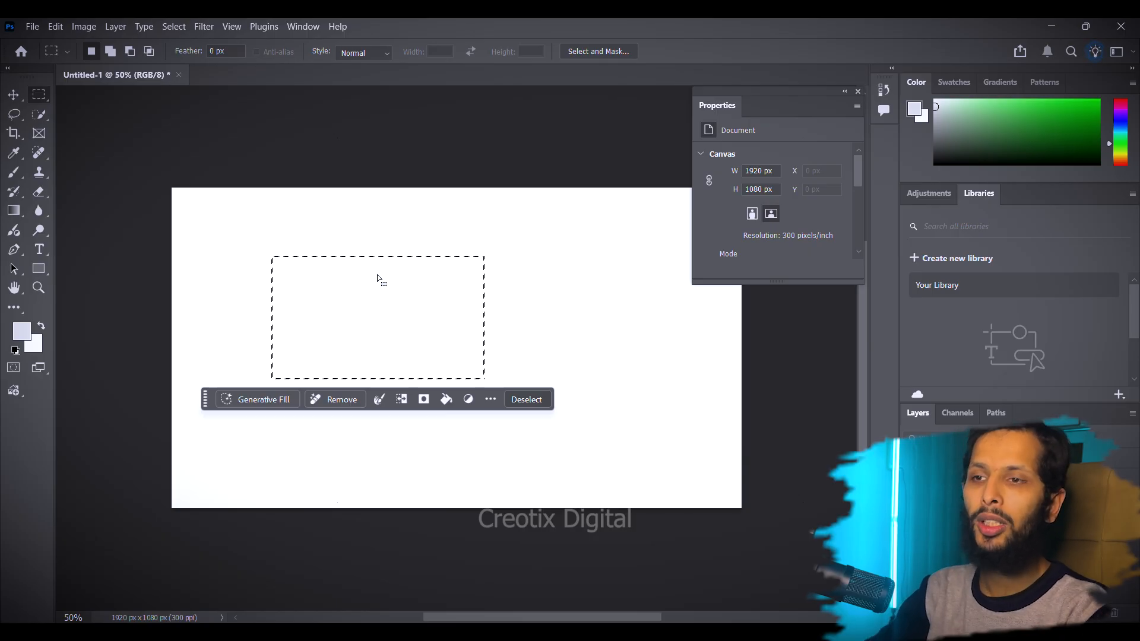
Activate the Brush tool and set the foreground color to bright green, 00ff00.
key("b")
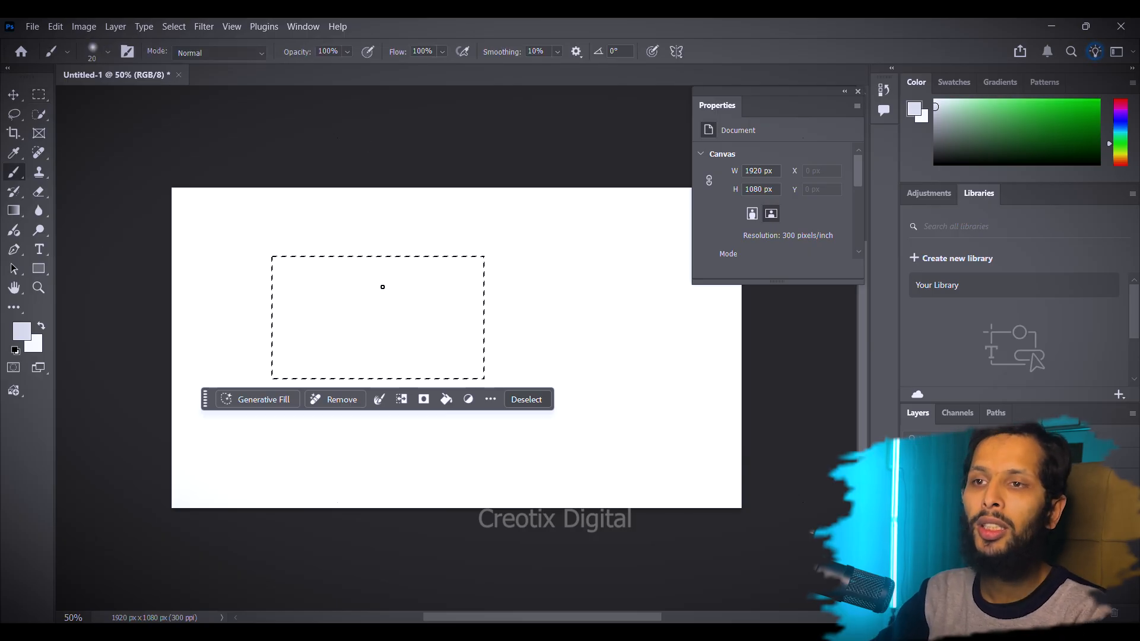
left_click(22, 332)
left_click_drag(484, 242, 643, 64)
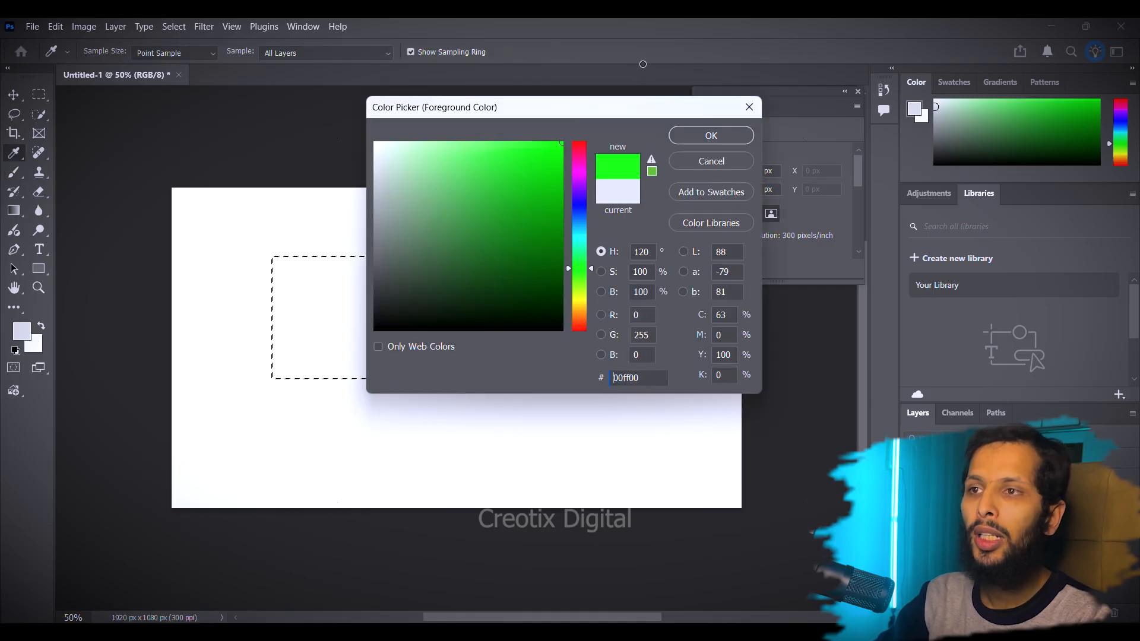
left_click(684, 145)
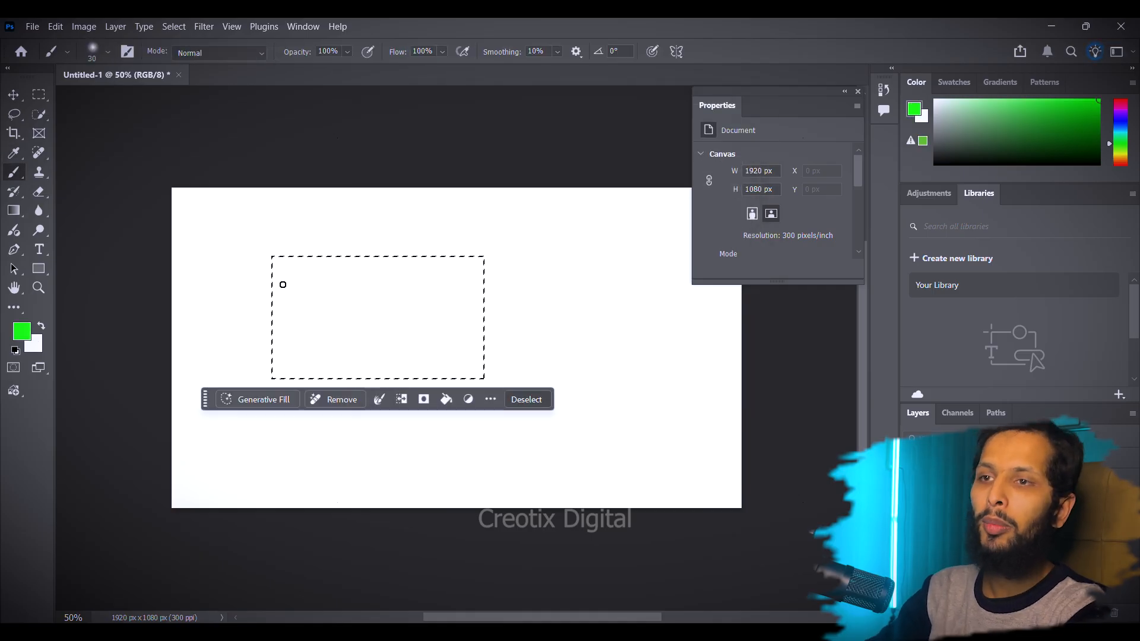
Enlarge the brush to 175 px and paint green along the left side of the rectangular selection.
key("bracketright")
key("bracketright")
key("bracketright")
key("bracketright")
key("bracketright")
key("bracketright")
key("bracketright")
key("bracketright")
key("bracketright")
key("bracketright")
mouse_move(288, 265)
left_mouse_down()
mouse_move(247, 381)
mouse_move(279, 241)
left_mouse_up()
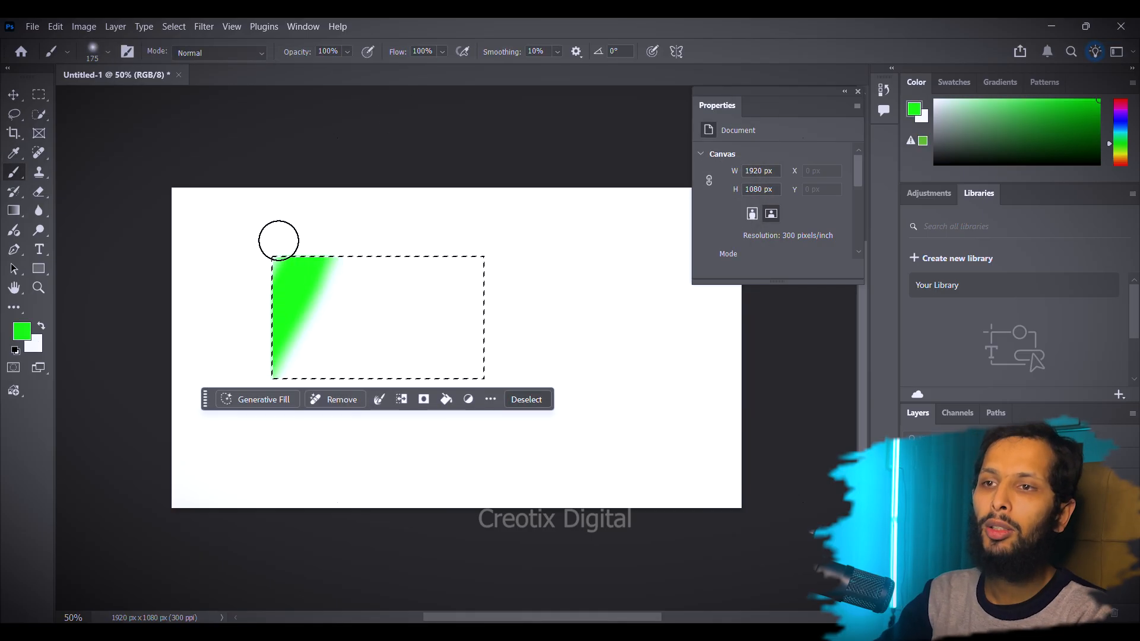
mouse_move(230, 394)
left_mouse_down()
mouse_move(323, 202)
mouse_move(215, 415)
mouse_move(295, 323)
mouse_move(268, 429)
left_mouse_up()
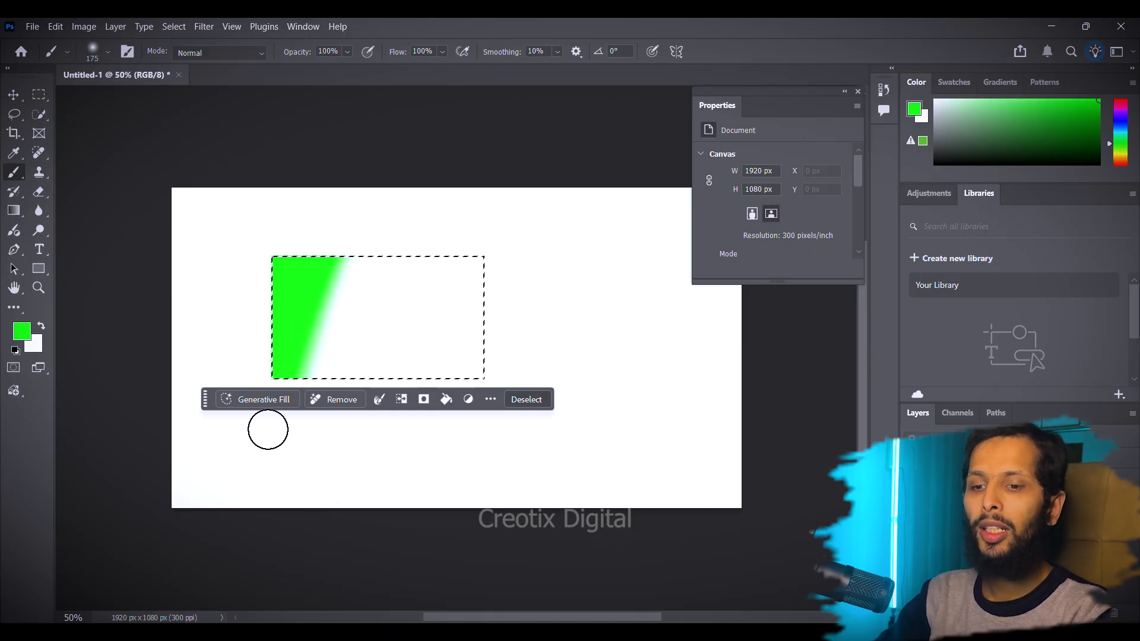
Deselect the area, paint a free green brush stroke on the canvas, and undo both actions.
key("ctrl+d")
mouse_move(534, 241)
left_mouse_down()
mouse_move(465, 437)
mouse_move(400, 559)
mouse_move(402, 469)
mouse_move(449, 402)
left_mouse_up()
key("ctrl+z")
key("ctrl+z")
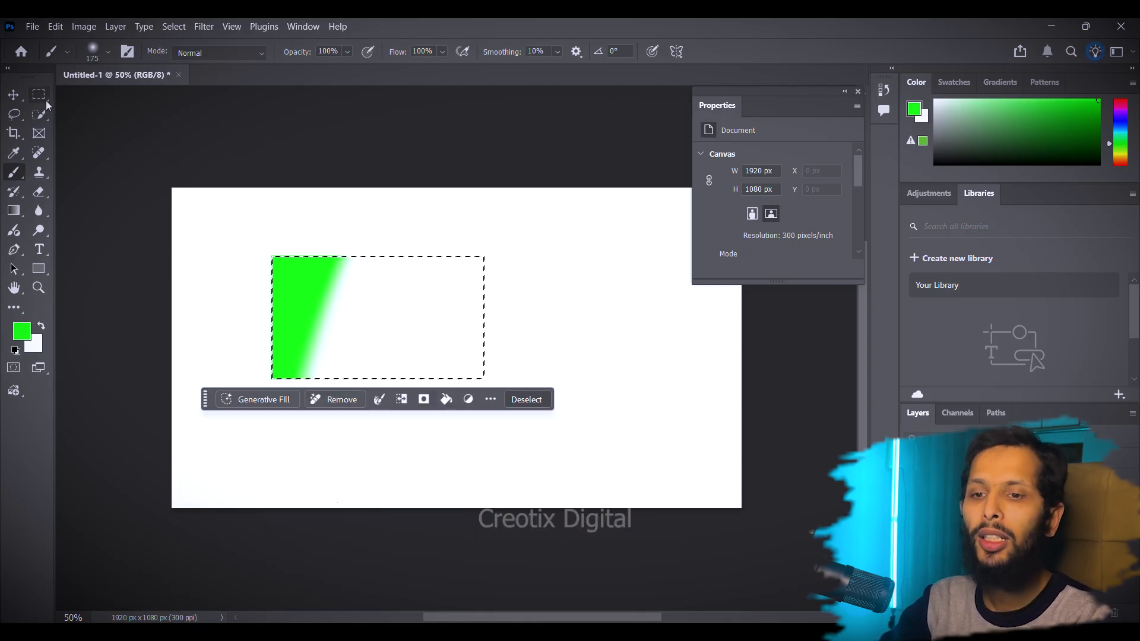
Undo the green brush strokes and the rectangular selection to clear the canvas.
key("ctrl+z")
key("ctrl+z")
key("ctrl+z")
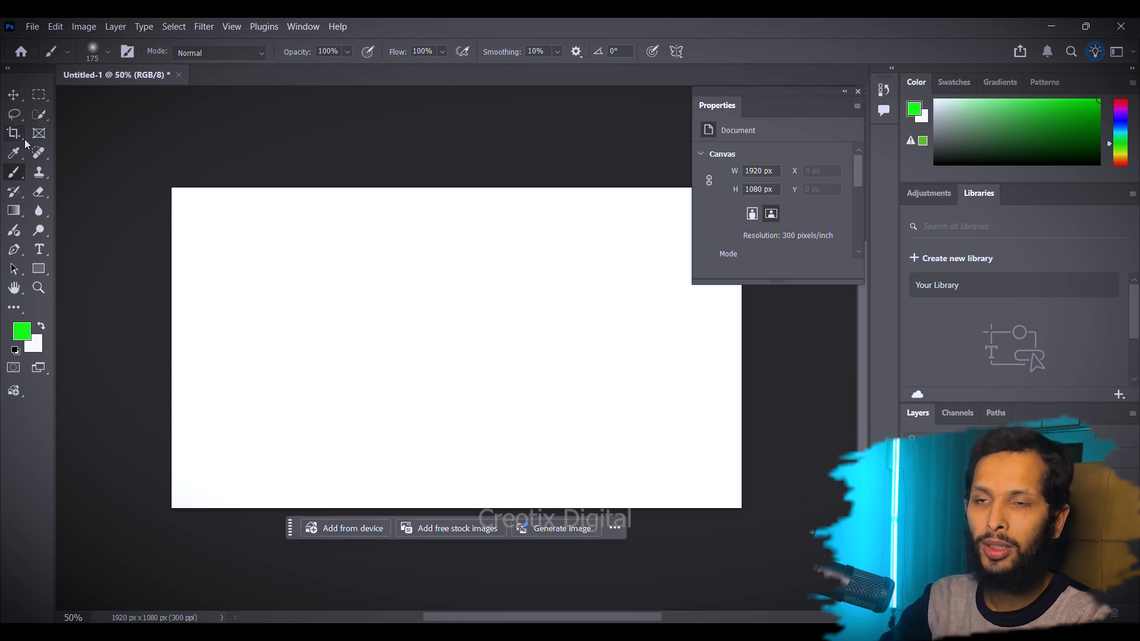
Make a circular selection on the canvas with the Elliptical Marquee Tool and deselect it.
right_click(41, 95)
left_click(67, 109)
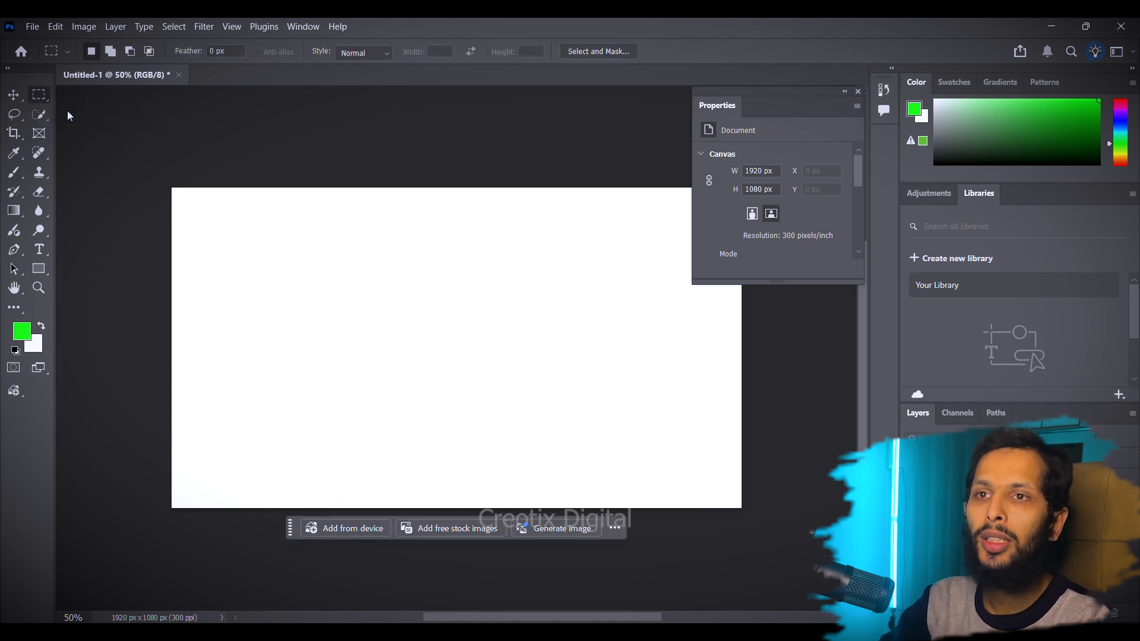
left_click_drag(310, 254, 435, 449)
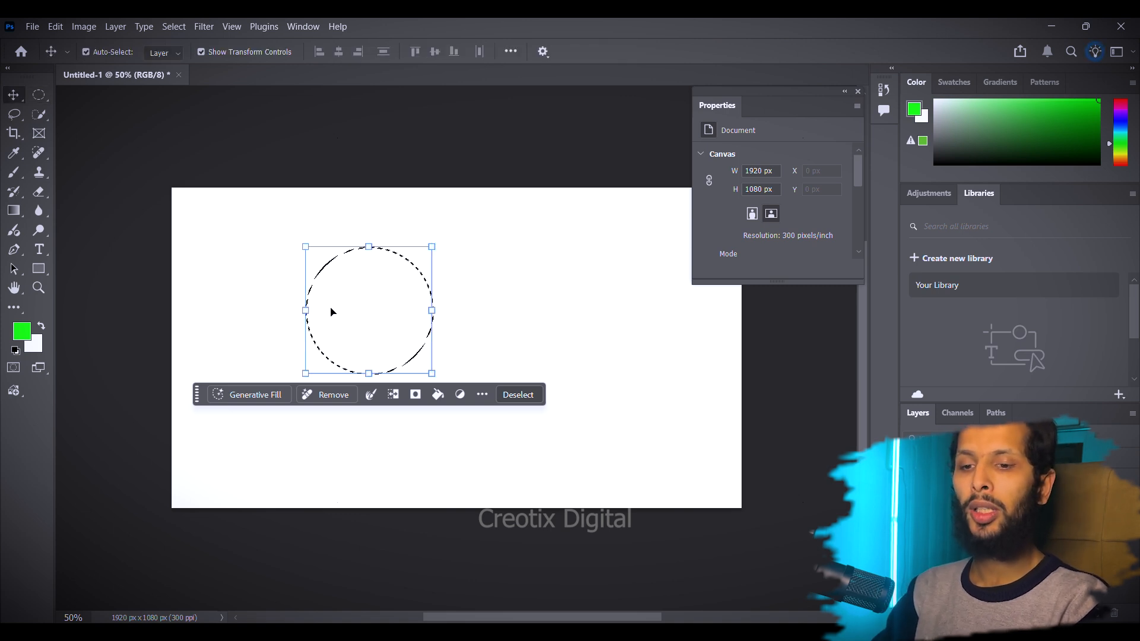
key("ctrl+d")
Make a single-row selection across the canvas with the Single Row Marquee Tool, about a third of the way down.
right_click(39, 95)
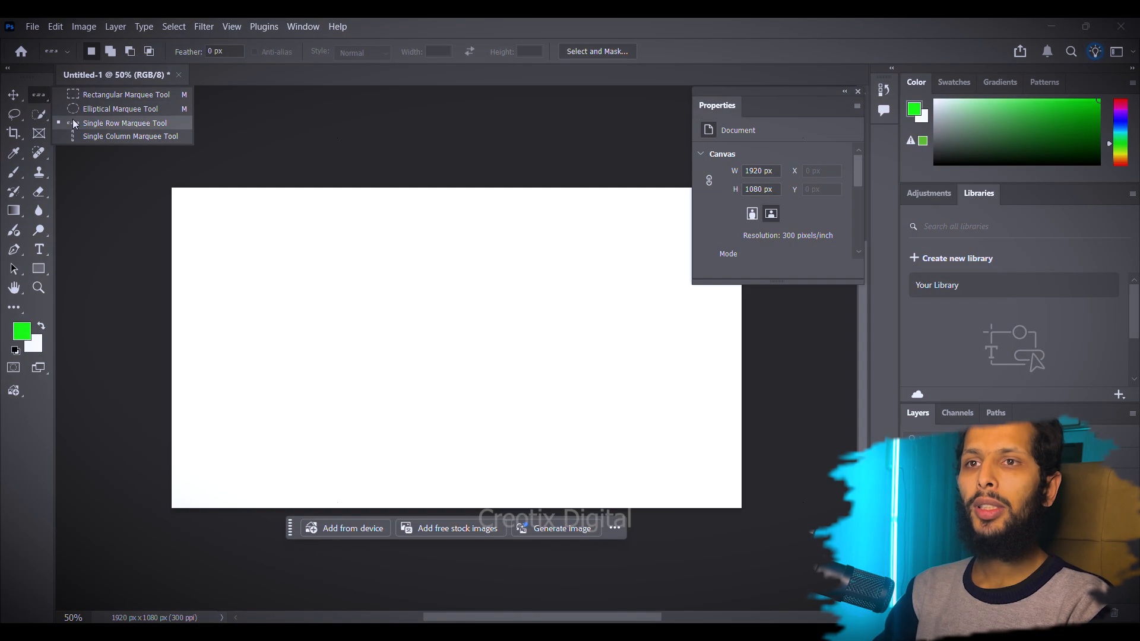
left_click(97, 122)
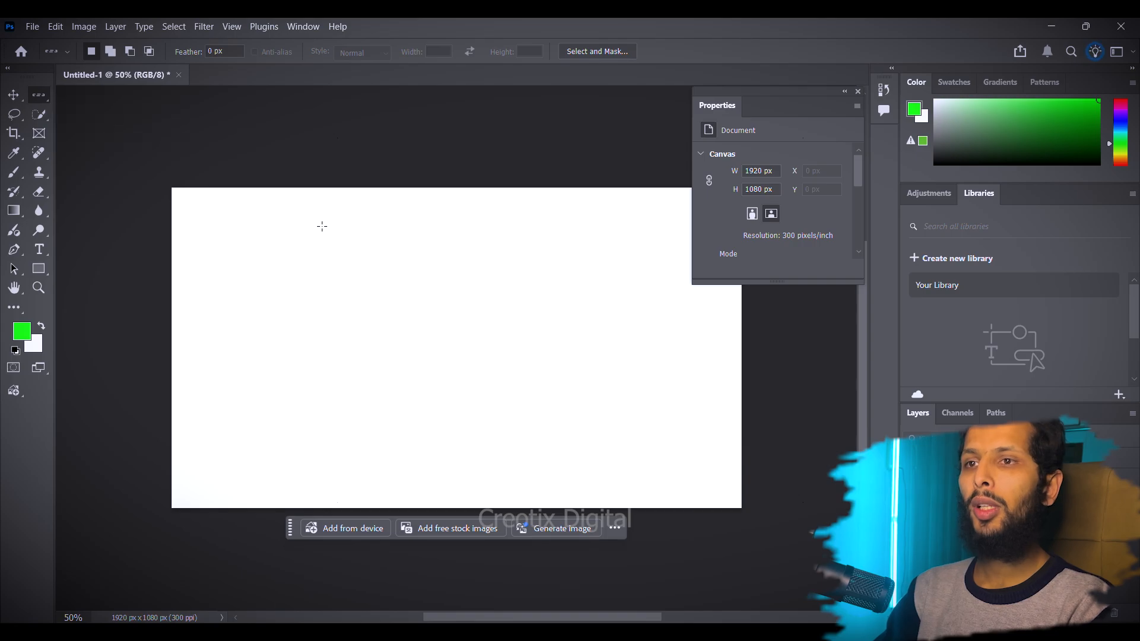
left_click(244, 235)
left_click_drag(303, 254, 285, 297)
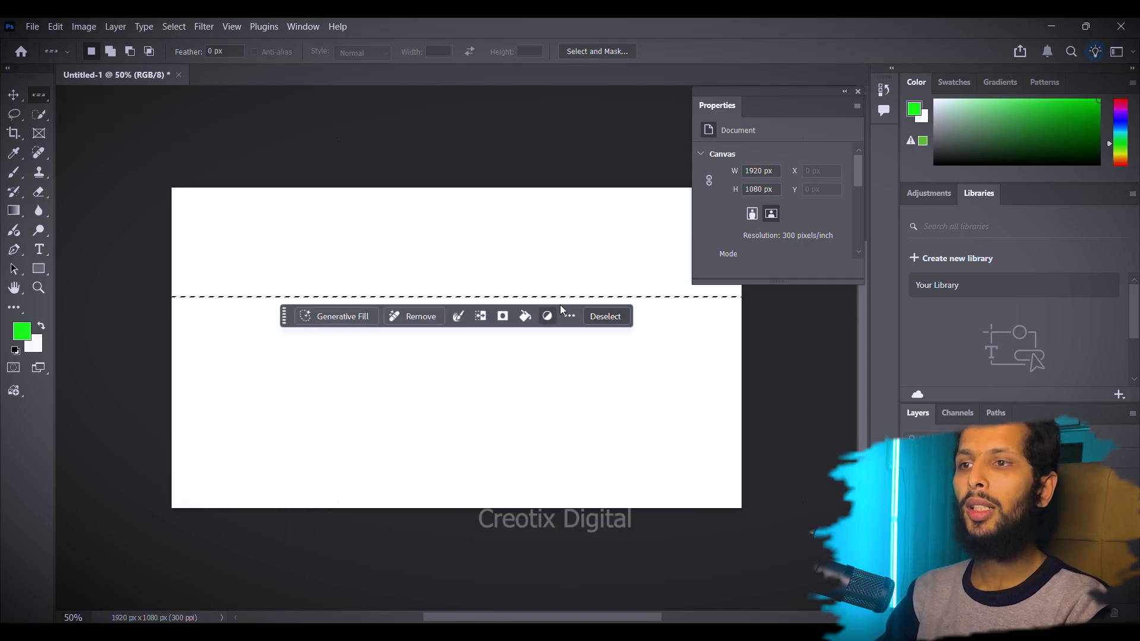
Reposition the single-row selection at several heights on the canvas, ending about an eighth of the way down.
left_click(293, 266)
left_click(271, 242)
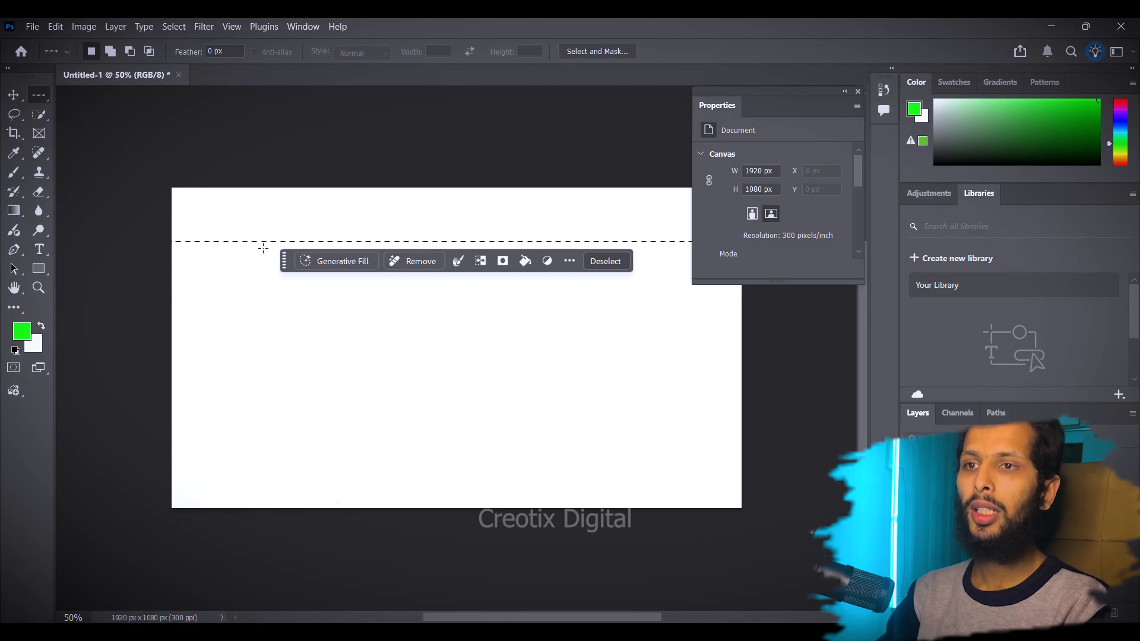
left_click(231, 313)
left_click(250, 225)
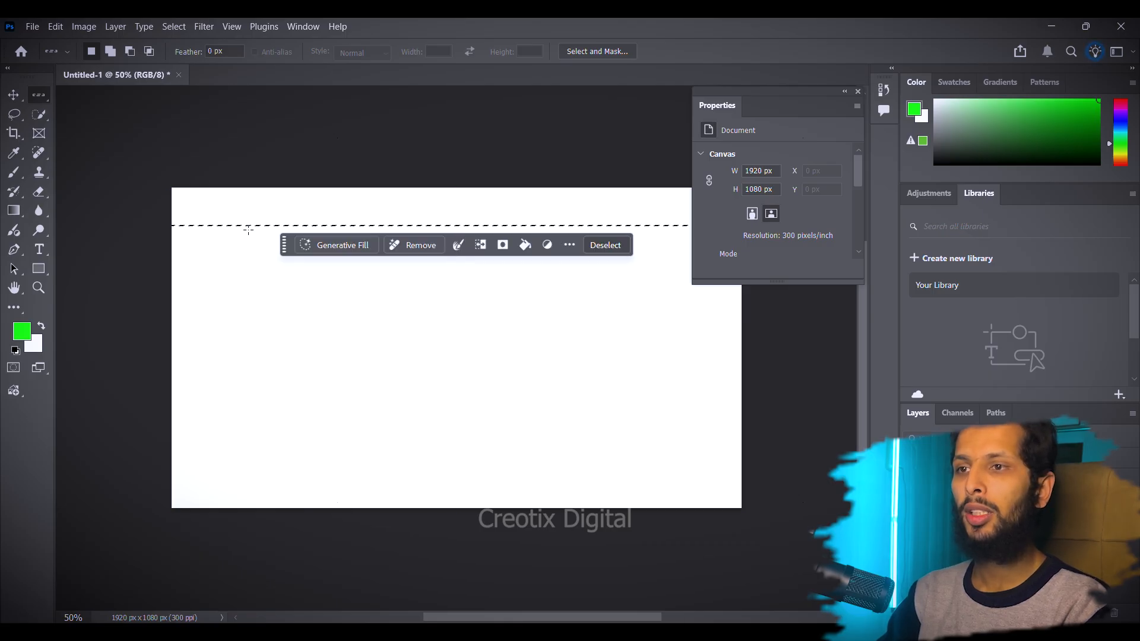
Make a single-column selection with the Single Column Marquee Tool, about a sixth of the way across the canvas.
right_click(39, 98)
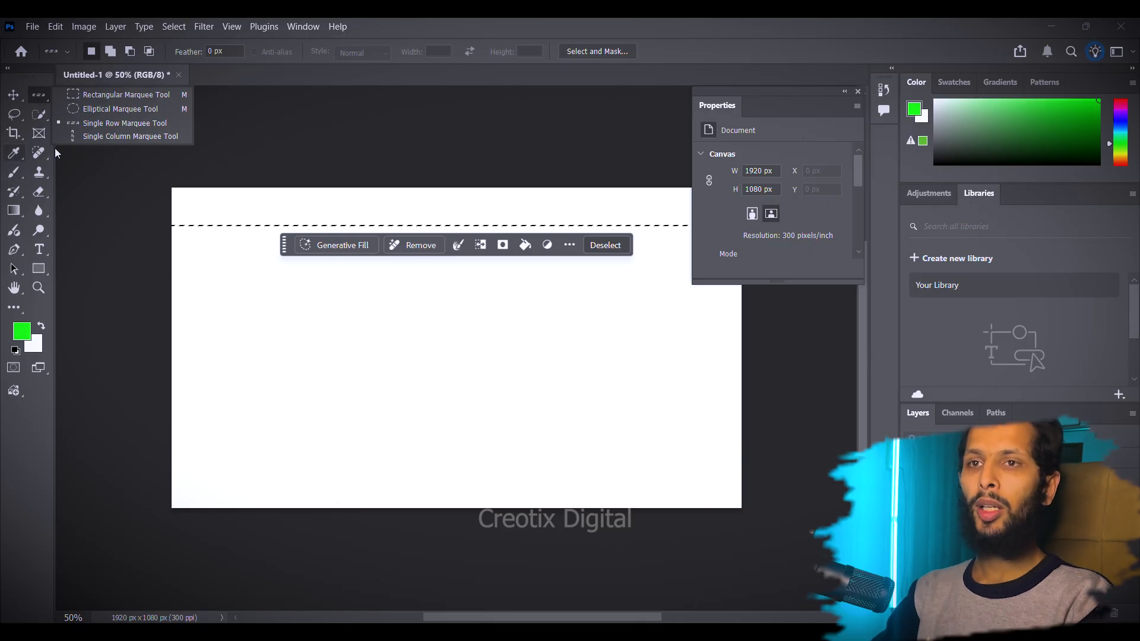
left_click(81, 136)
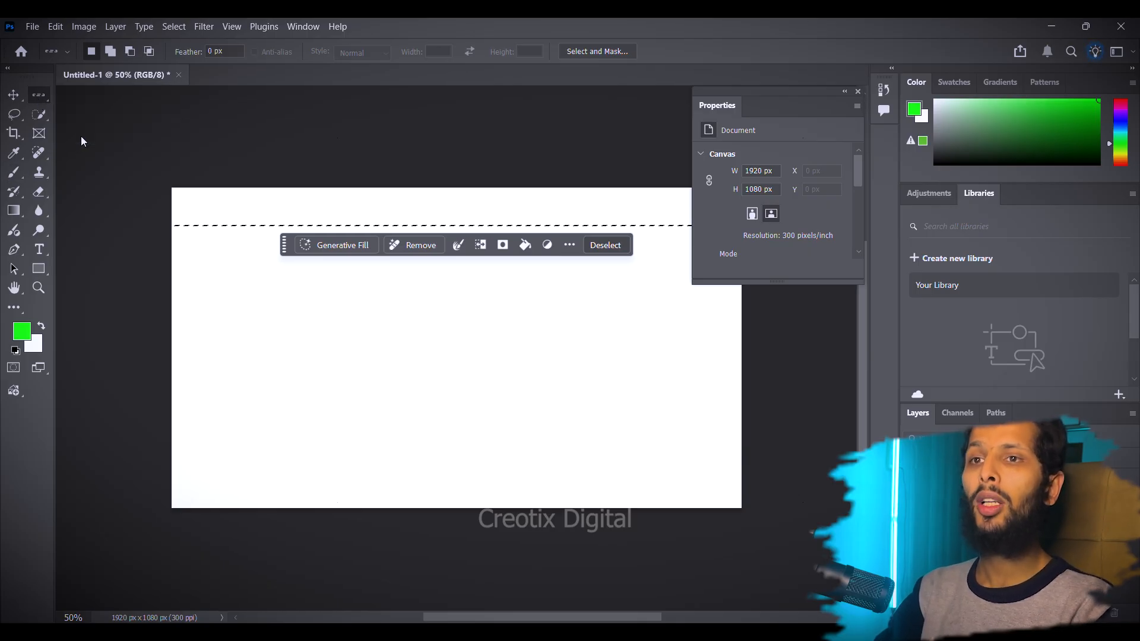
left_click(268, 266)
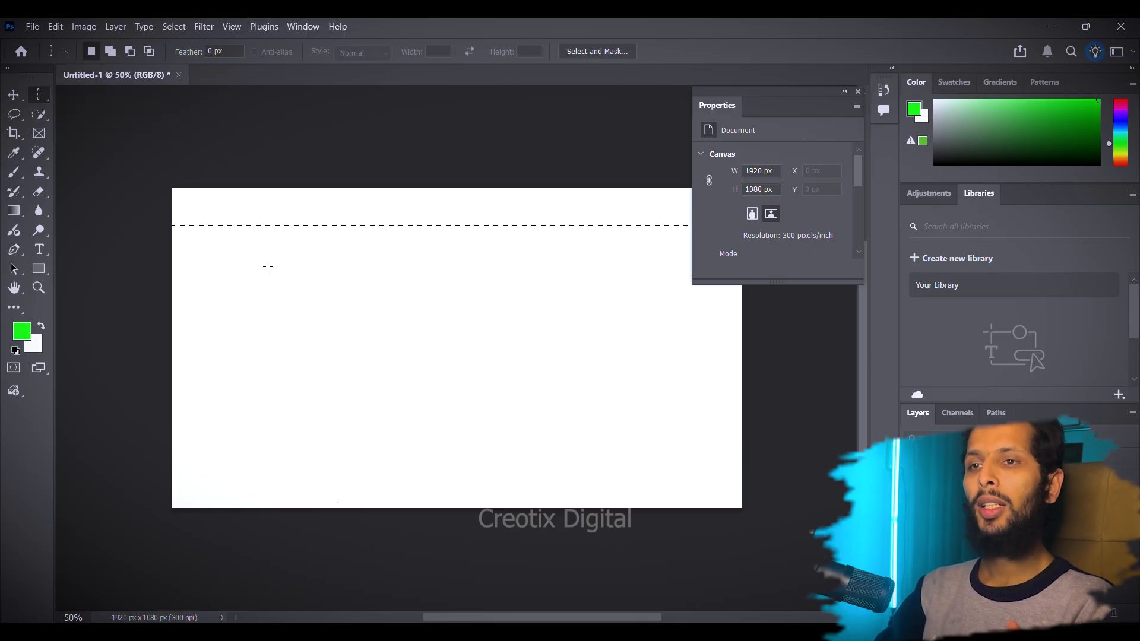
left_click(268, 266)
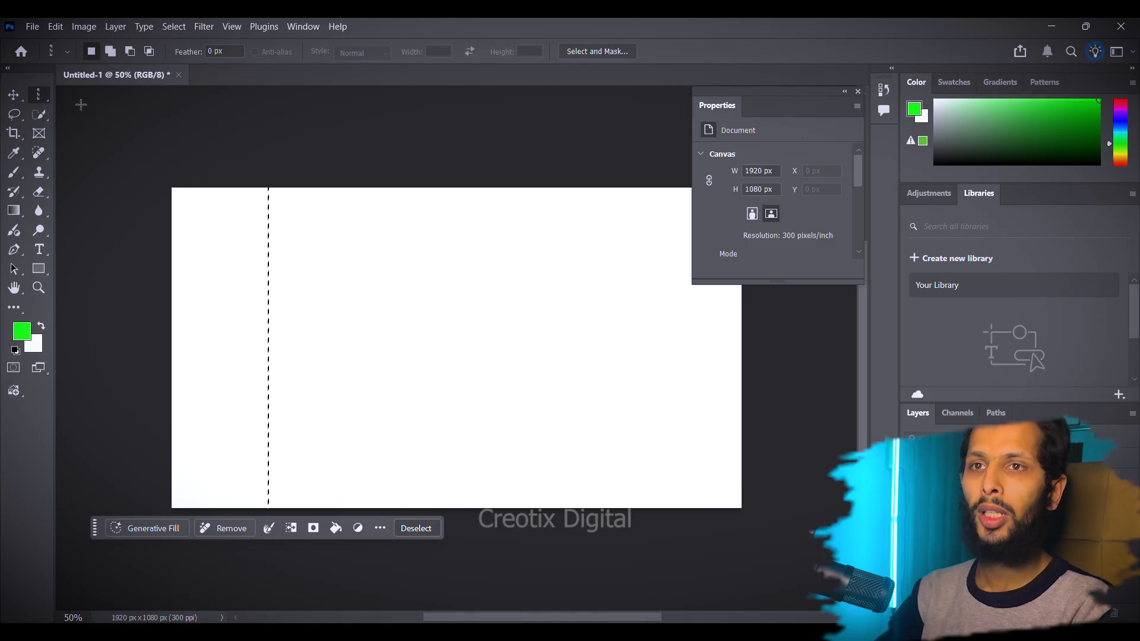
Switch to the Lasso Tool, review its related selection tools, and clear the single-column selection.
right_click(44, 96)
left_click(60, 98)
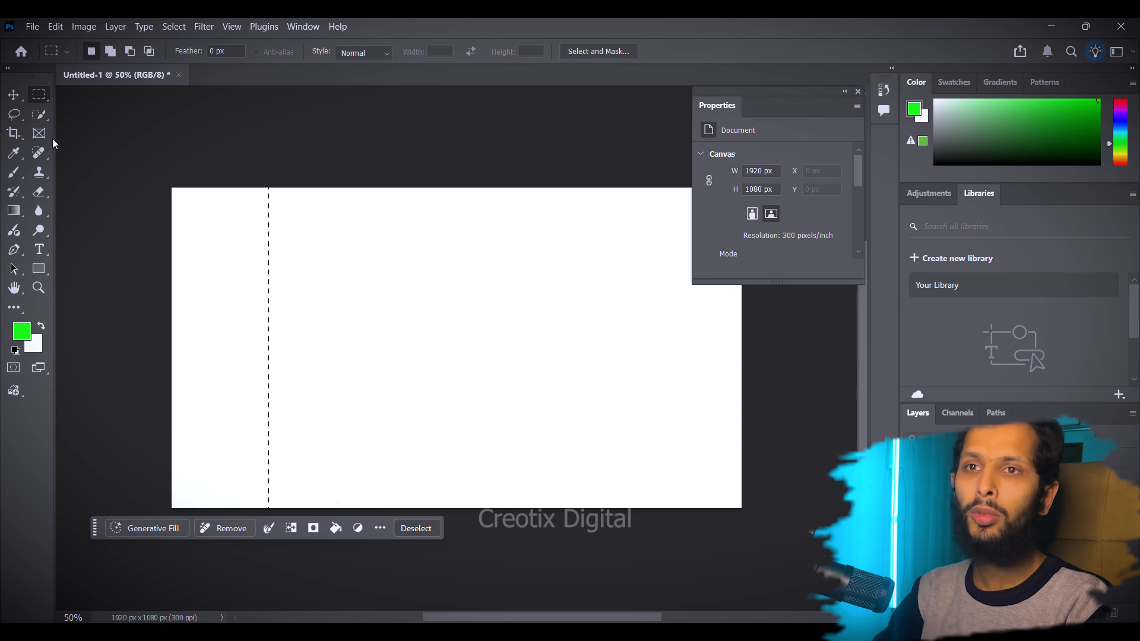
left_click(22, 114)
right_click(22, 113)
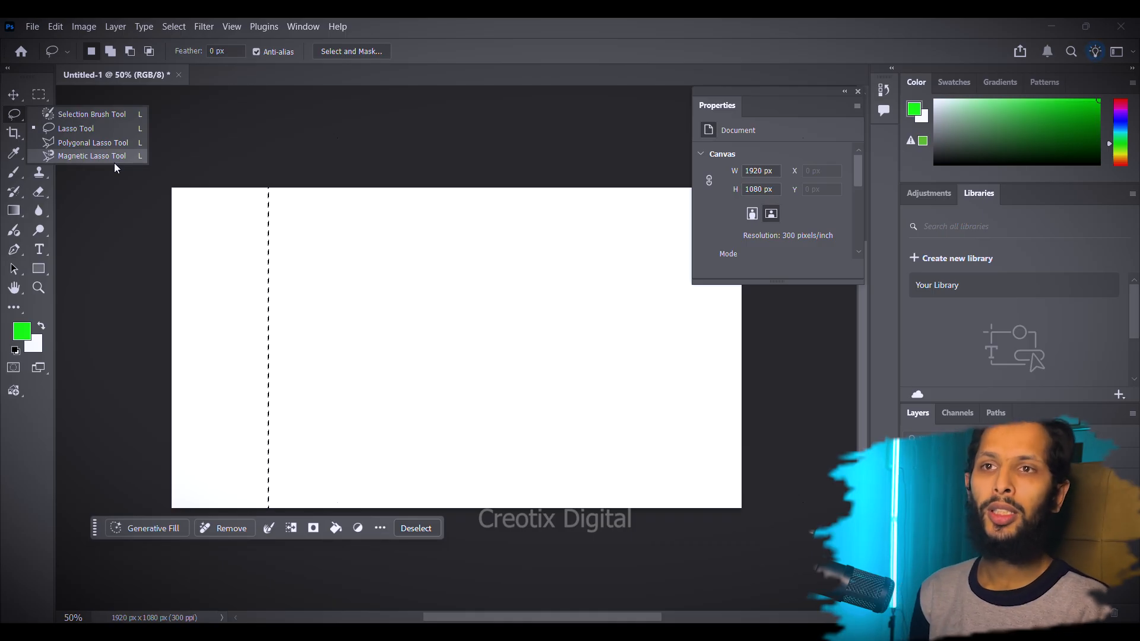
left_click(288, 318)
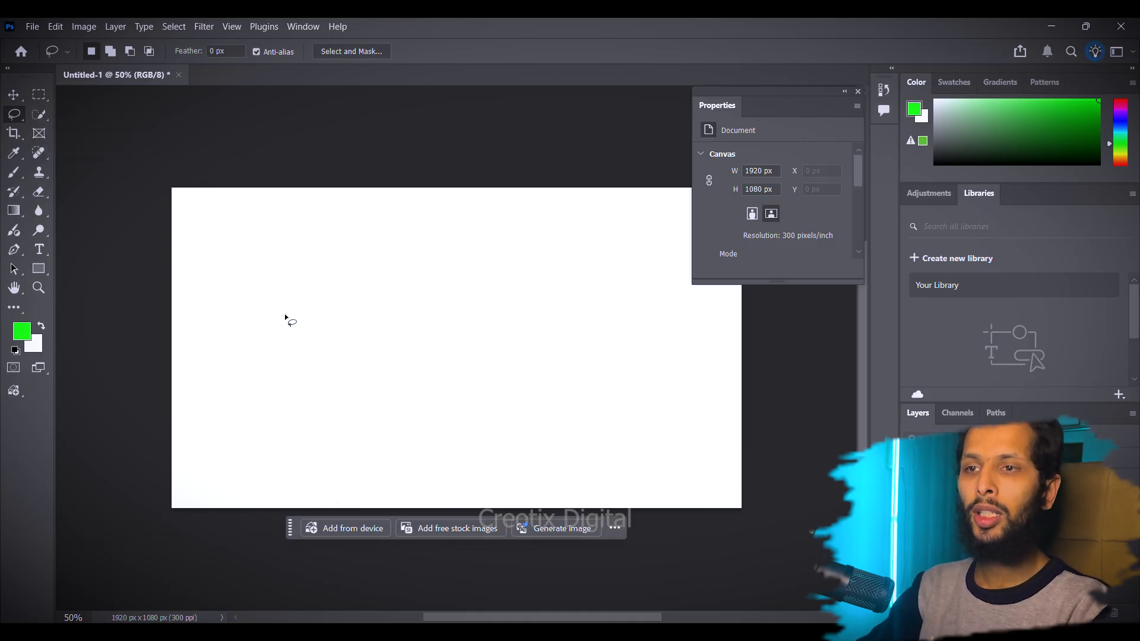
Place the Creotix image from the Downloads folder in File Explorer into the Photoshop document and commit it.
key("alt+Tab")
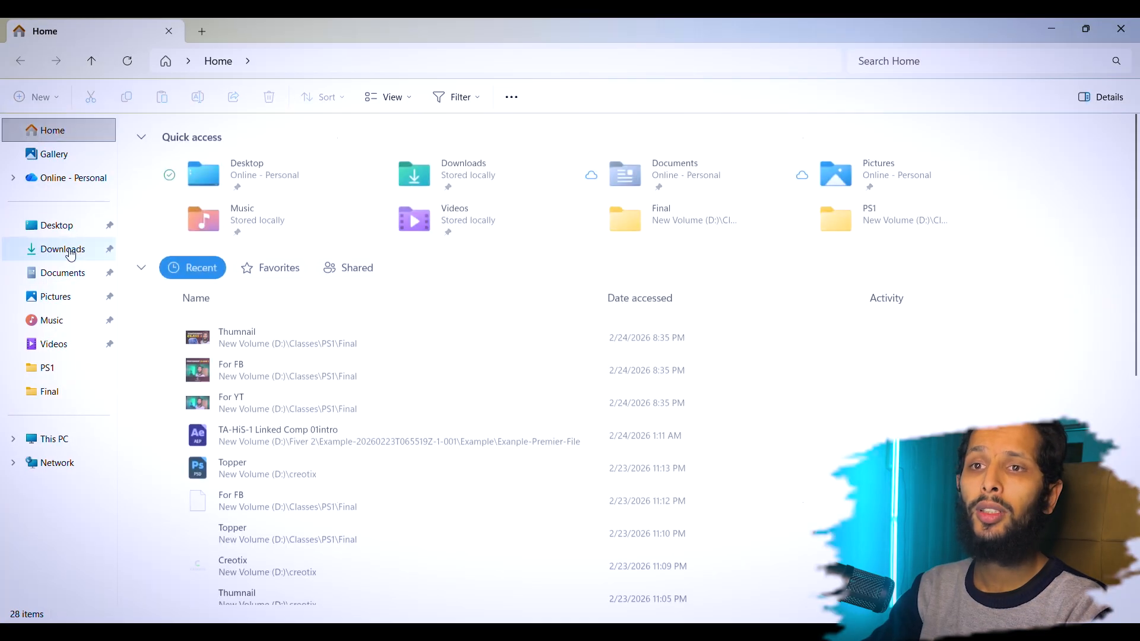
left_click(71, 248)
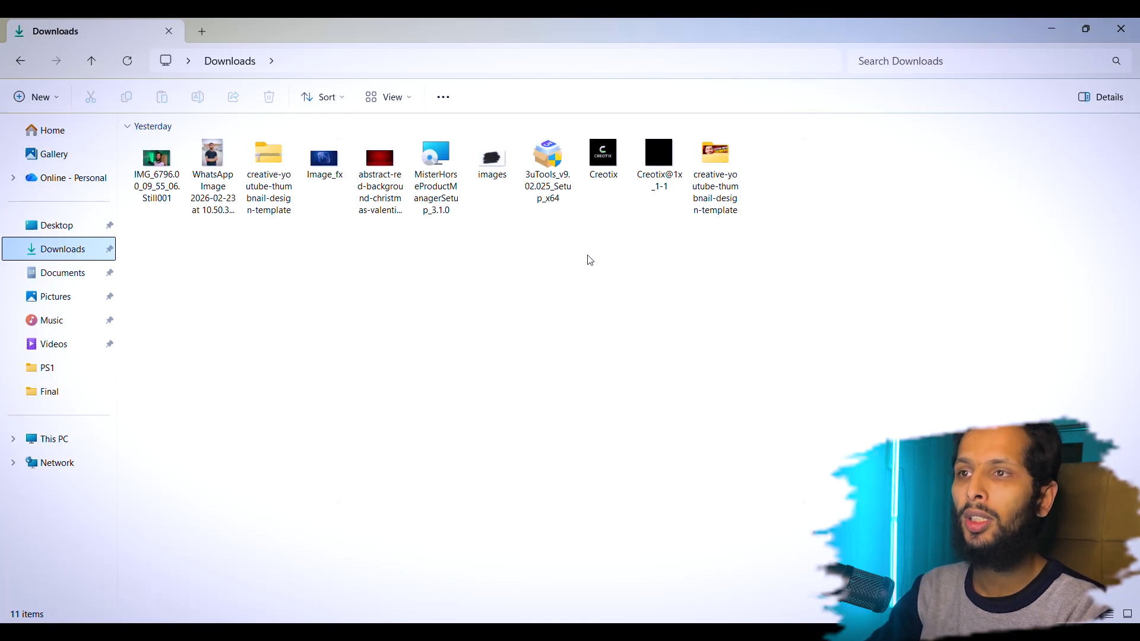
left_click_drag(598, 169, 593, 297)
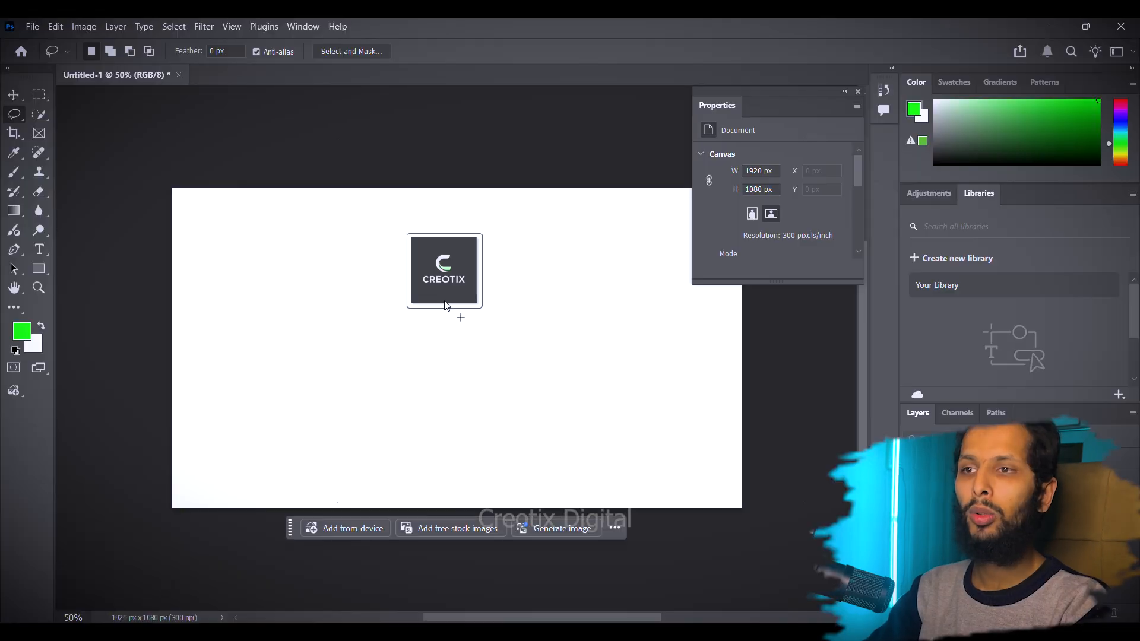
left_click_drag(447, 306, 351, 324)
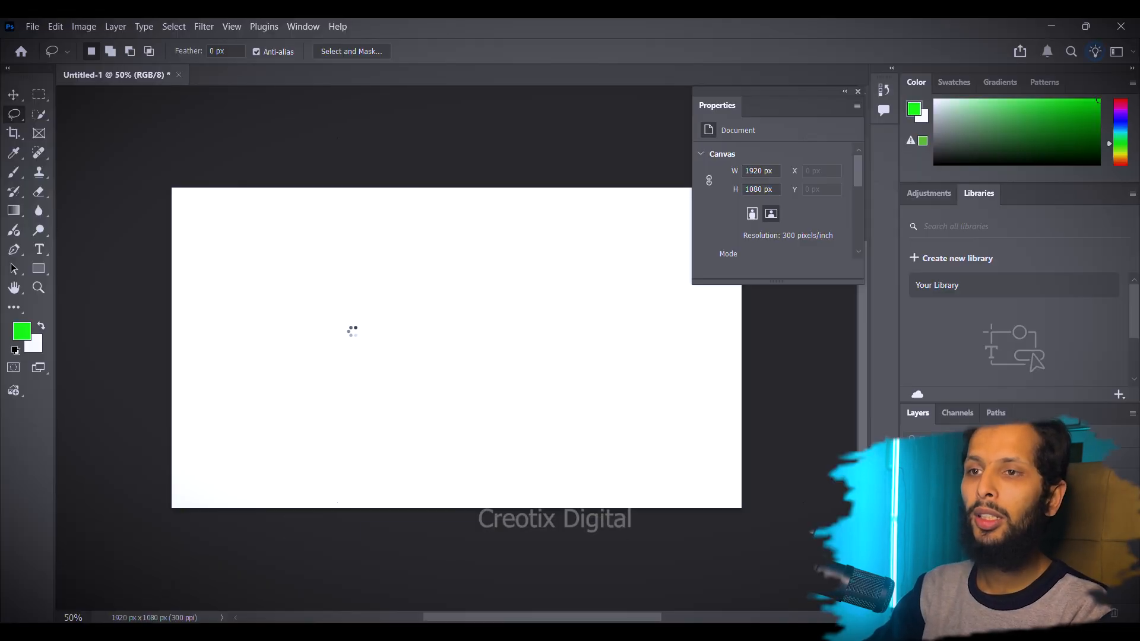
left_click(736, 51)
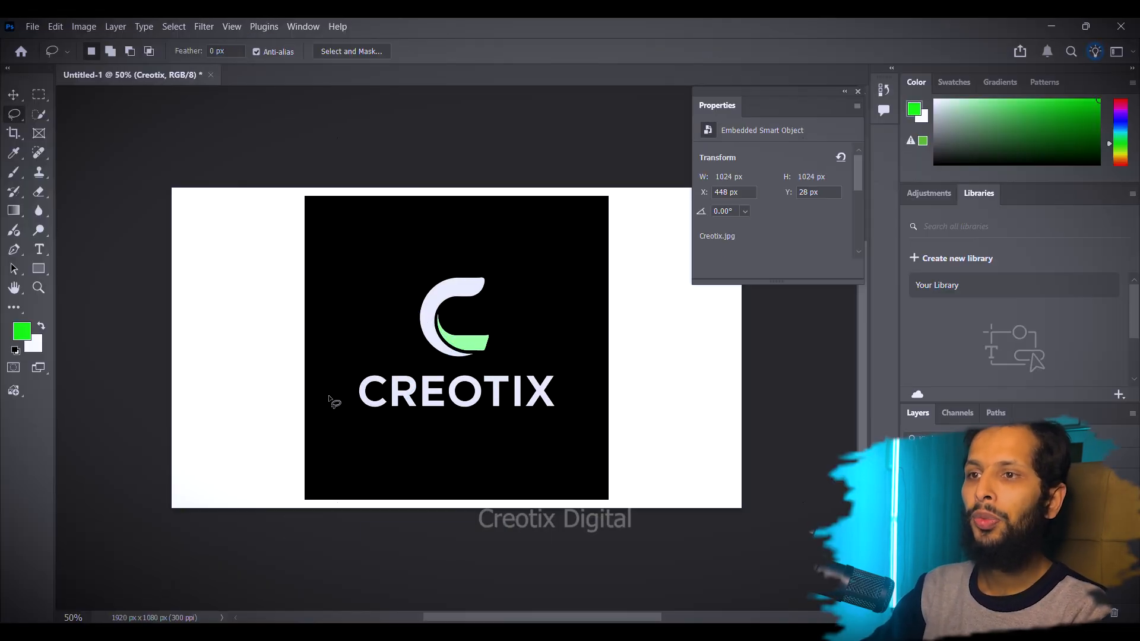
Activate the Selection Brush Tool and reduce its brush size to 50.
right_click(17, 119)
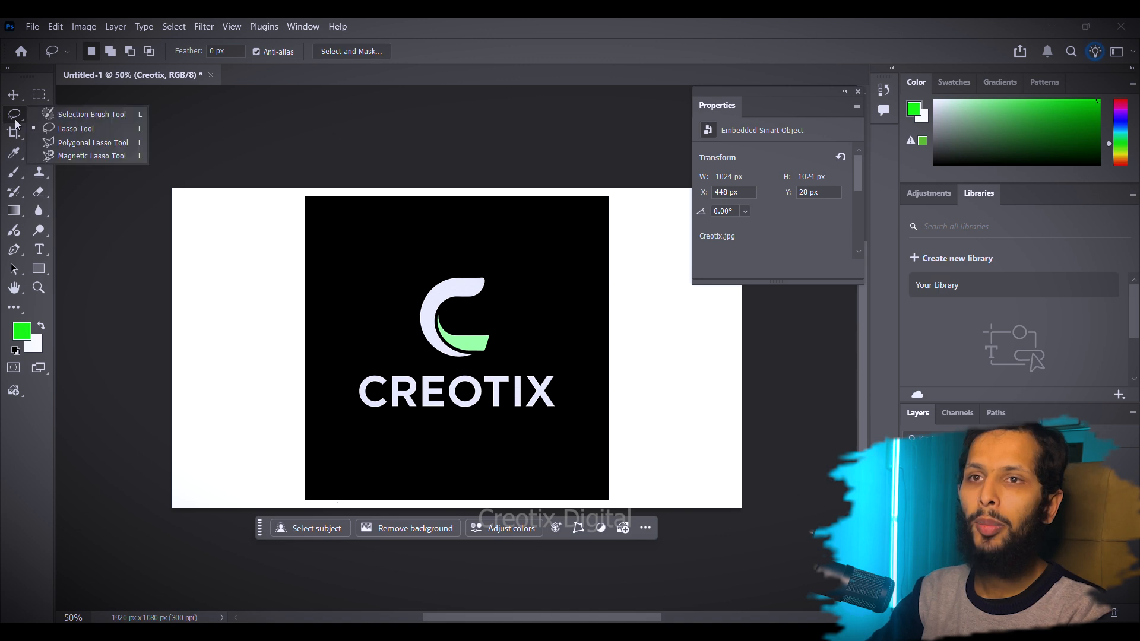
left_click(55, 115)
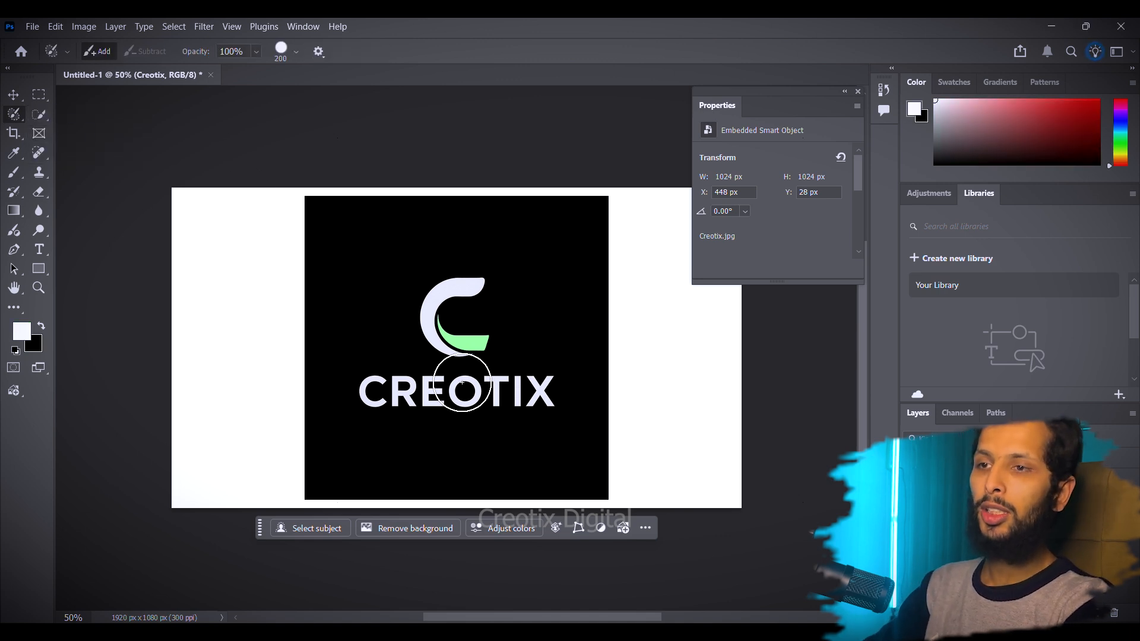
key("bracketleft")
key("bracketleft")
key("bracketleft")
key("bracketleft")
key("bracketleft")
key("bracketleft")
key("bracketleft")
key("bracketleft")
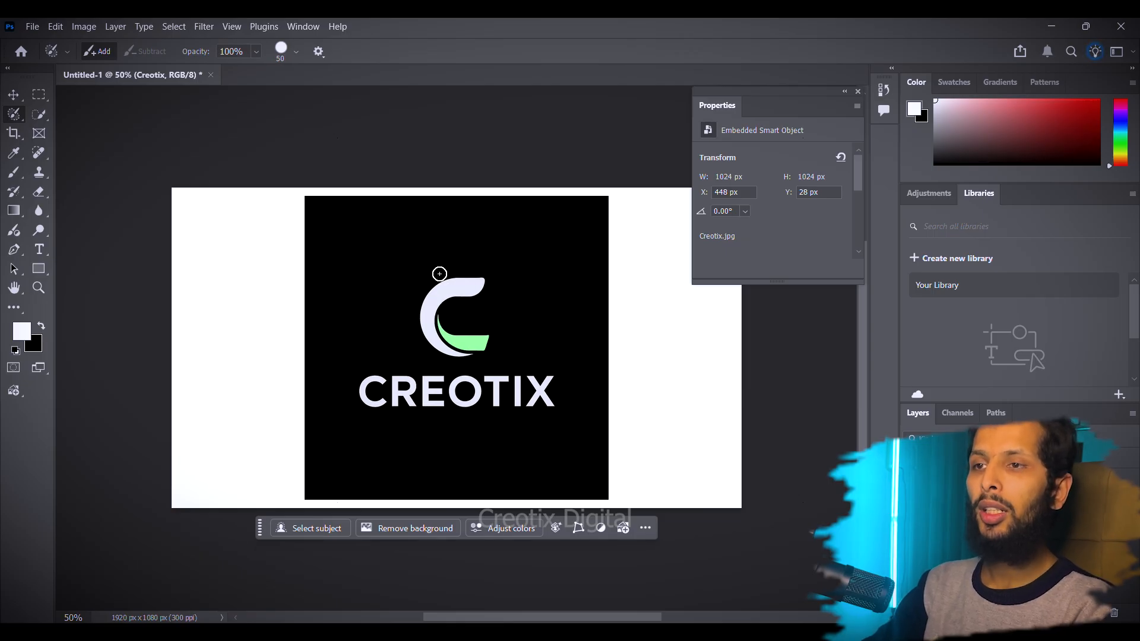
Brush a selection over the white C shape of the logo and switch to the Move tool to show its outline.
mouse_move(449, 291)
left_mouse_down()
mouse_move(479, 284)
mouse_move(429, 306)
mouse_move(430, 333)
mouse_move(465, 359)
left_mouse_up()
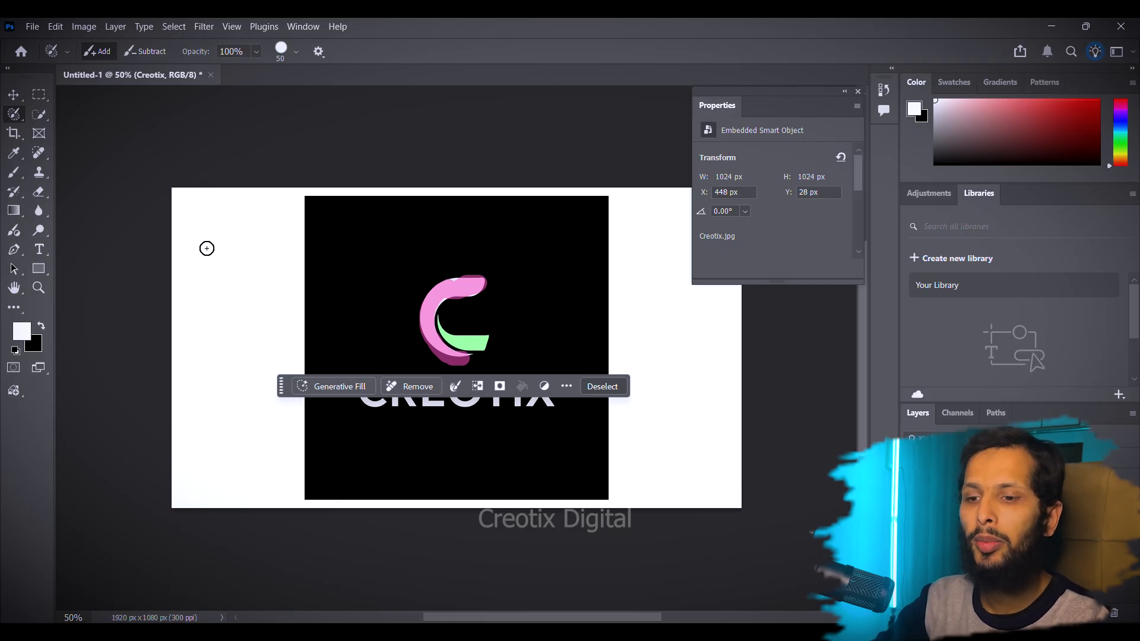
key("q")
key("v")
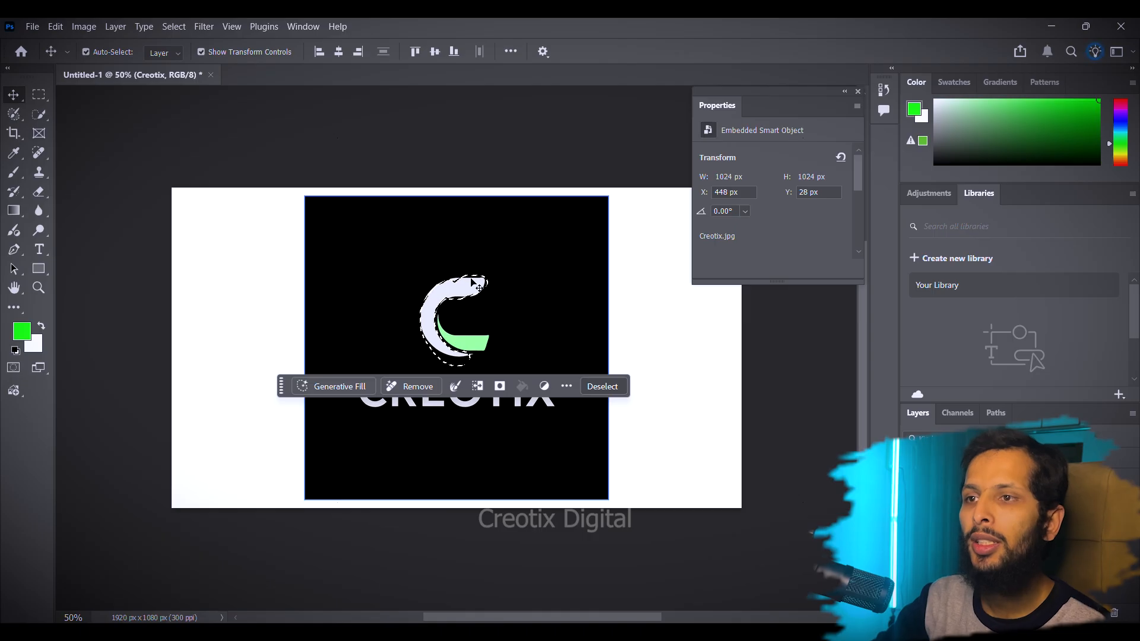
Deselect the C shape, restore the selection by undoing, and deselect it again.
key("ctrl")
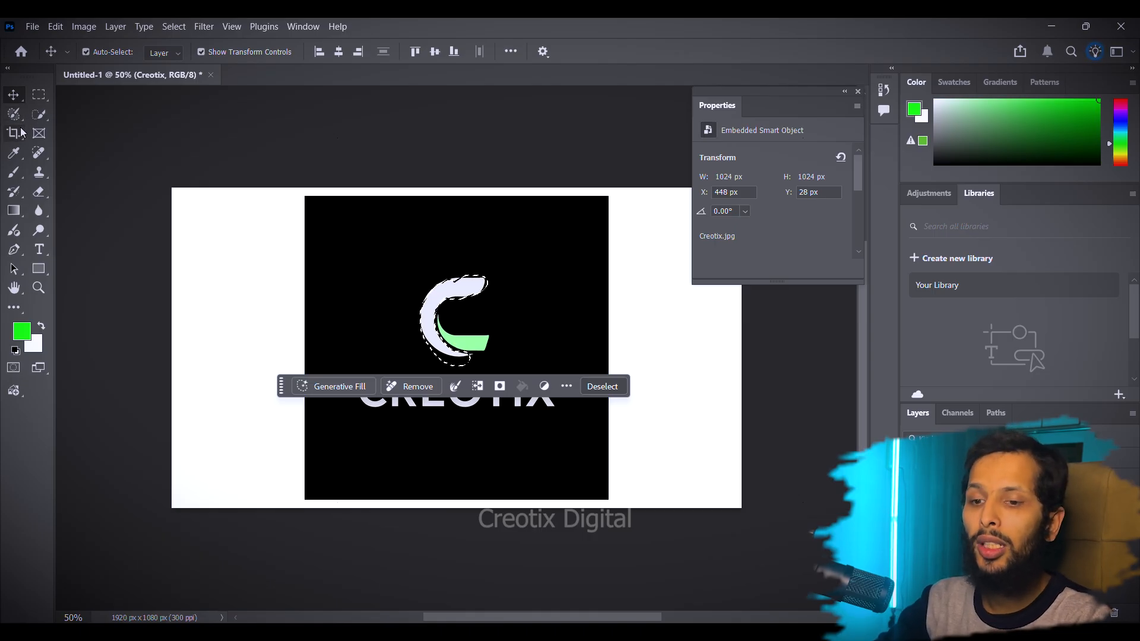
key("ctrl+d")
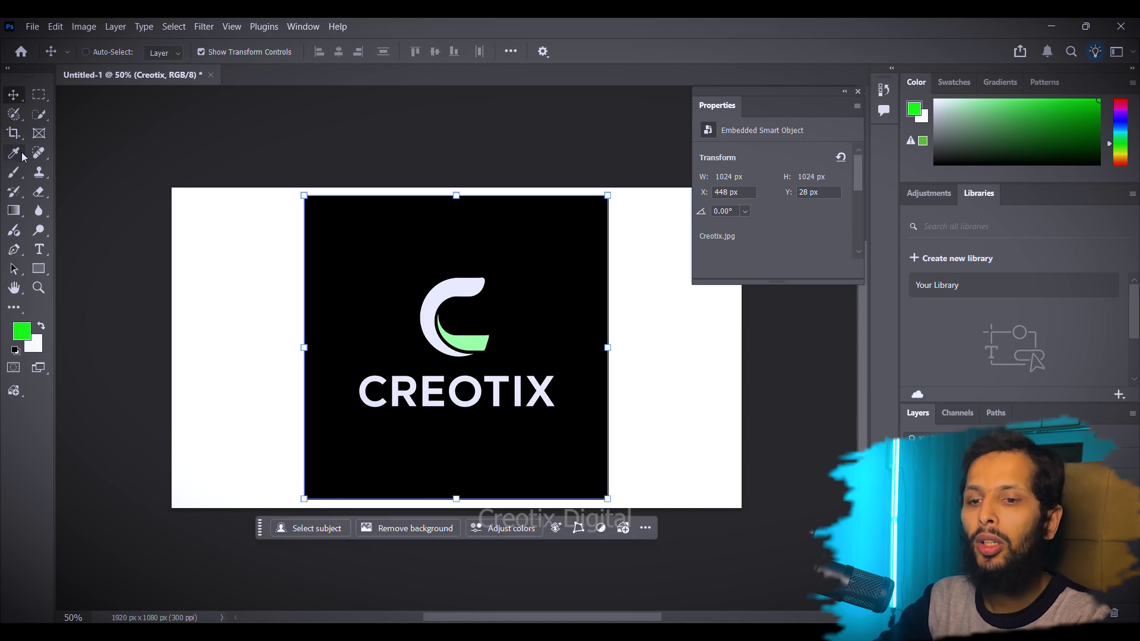
key("ctrl+z")
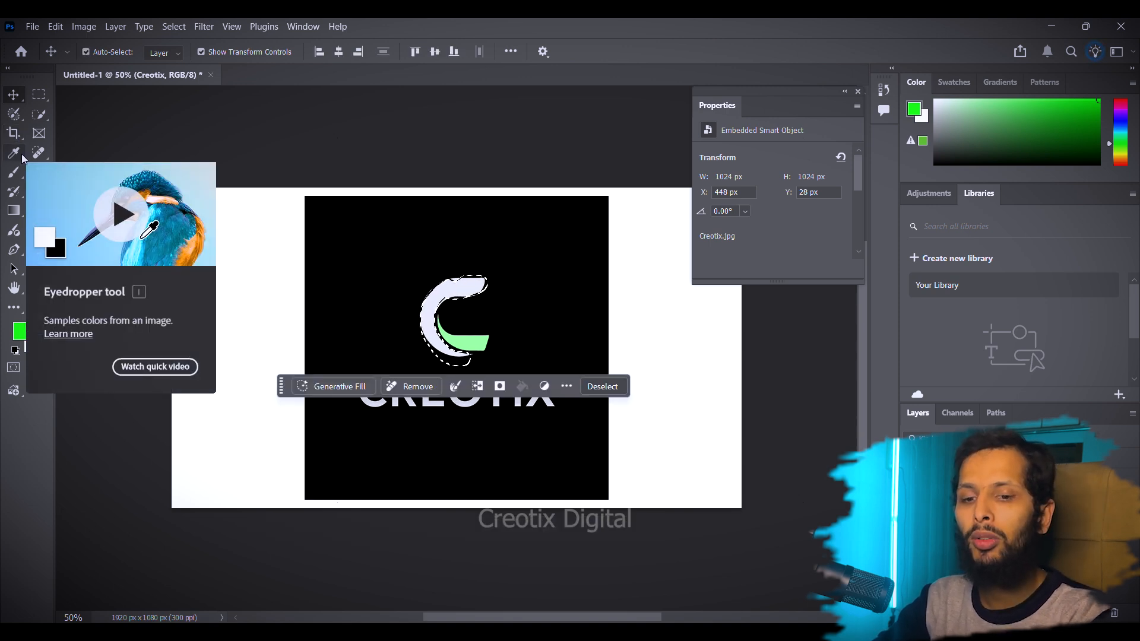
key("ctrl+d")
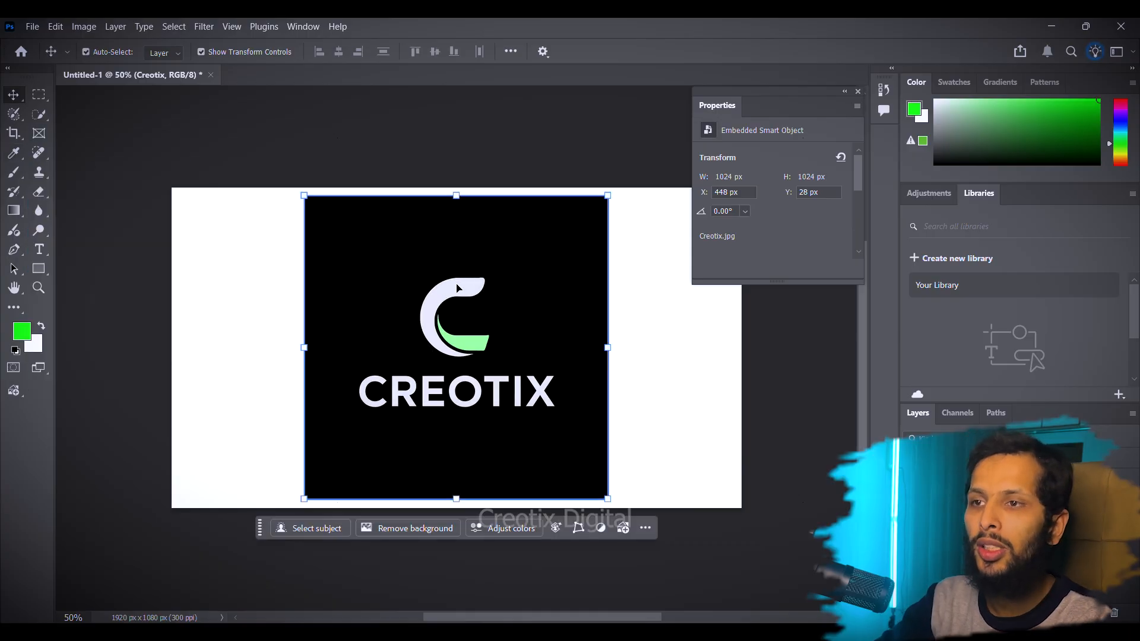
Draw a freehand Lasso selection around the X of the CREOTIX text and open the Generative Fill prompt for it.
left_click(14, 114)
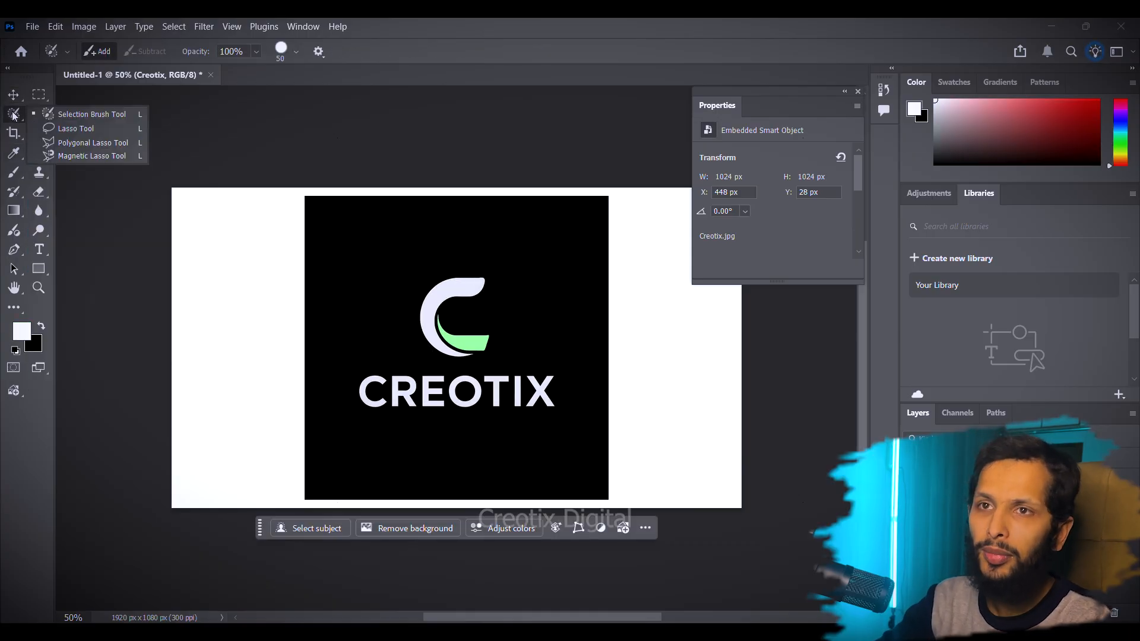
left_click(68, 130)
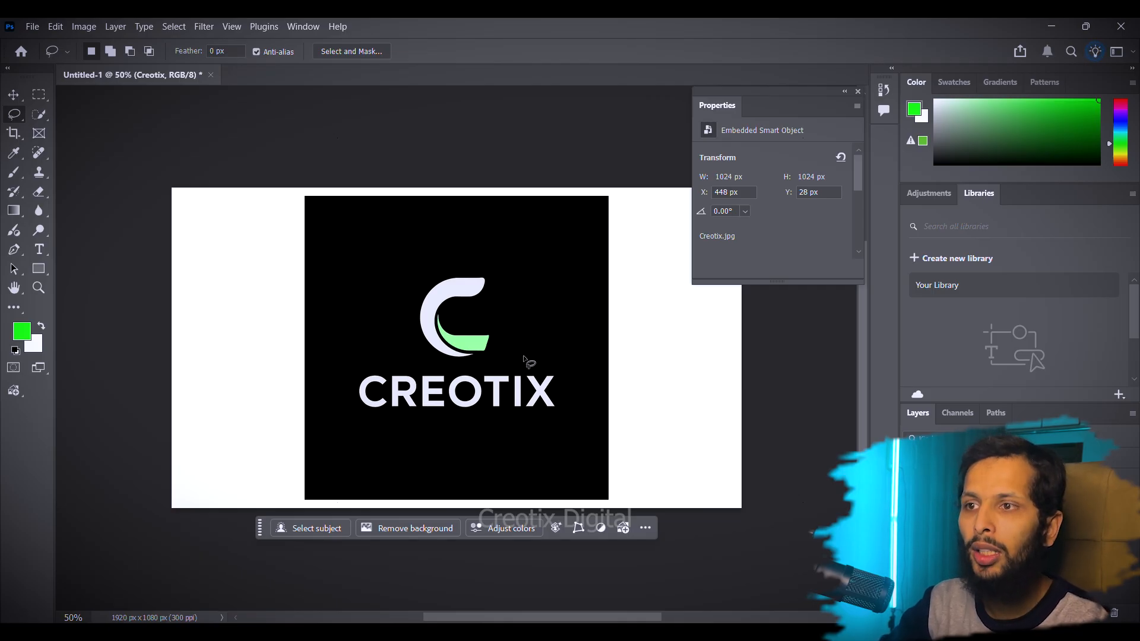
left_click_drag(526, 364, 526, 374)
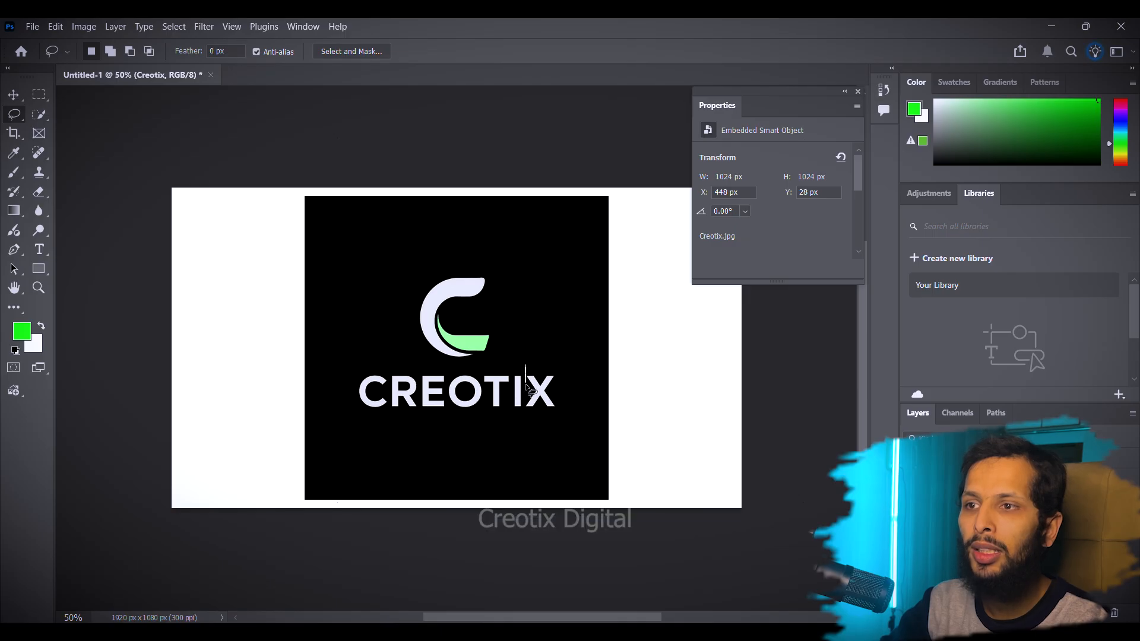
mouse_move(525, 419)
left_mouse_down()
mouse_move(559, 416)
mouse_move(569, 399)
mouse_move(560, 365)
mouse_move(526, 368)
left_mouse_up()
left_click(447, 446)
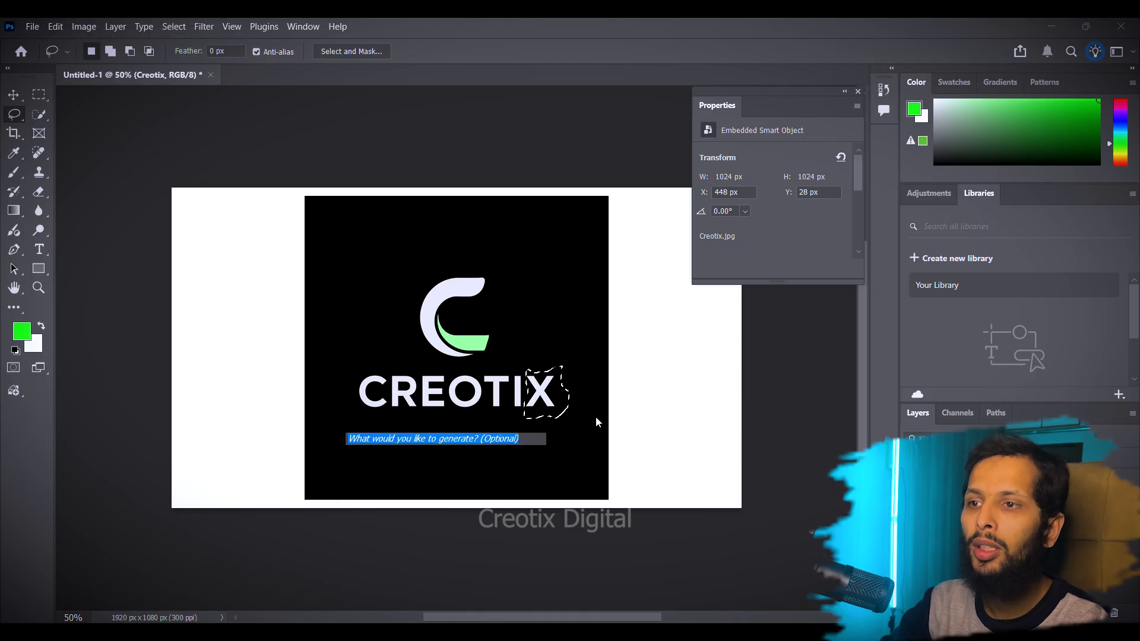
left_click(692, 446)
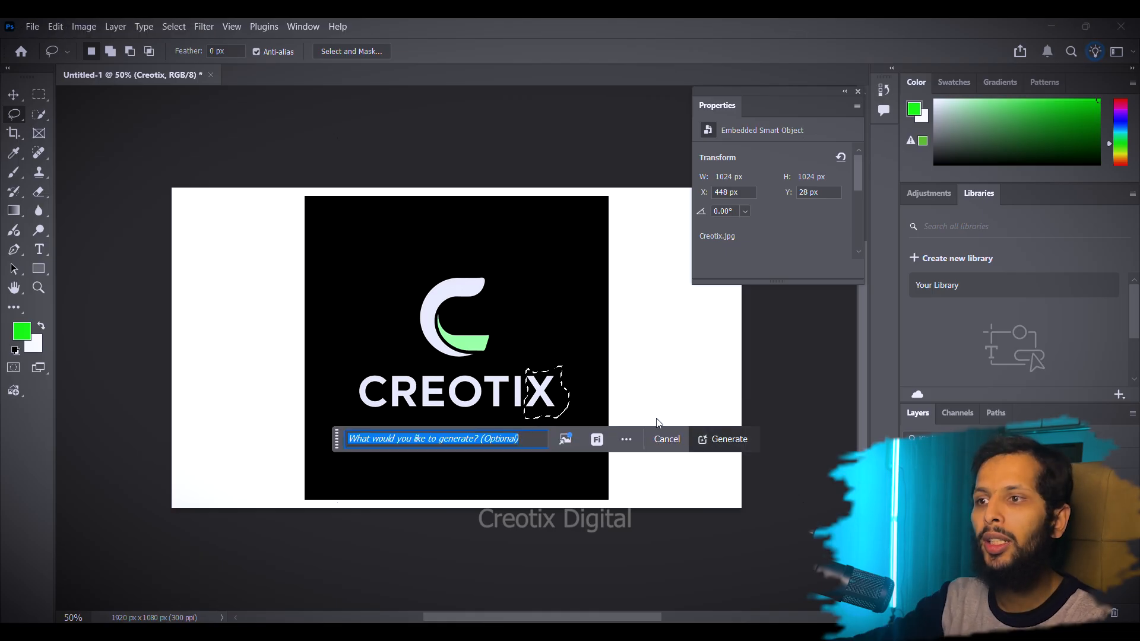